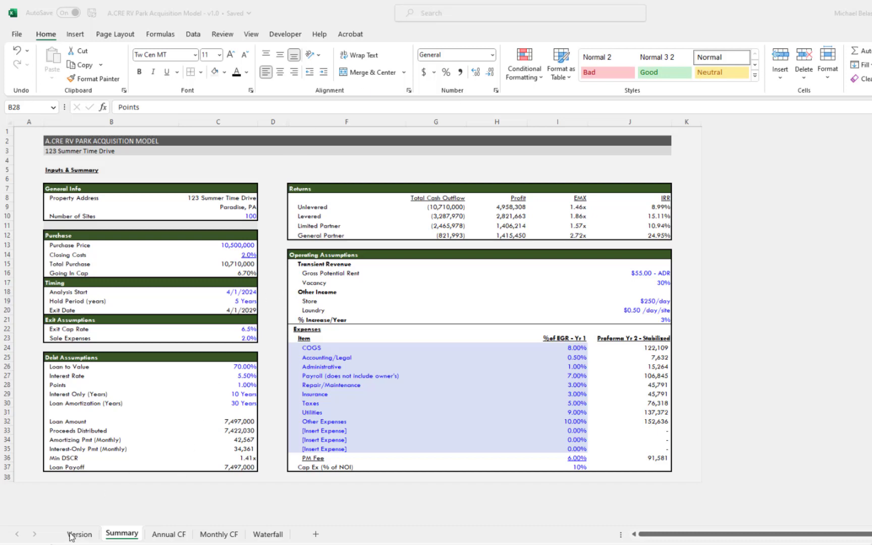
Tour the Annual CF, Monthly CF and Waterfall sheets, then return to Summary
left_click(168, 536)
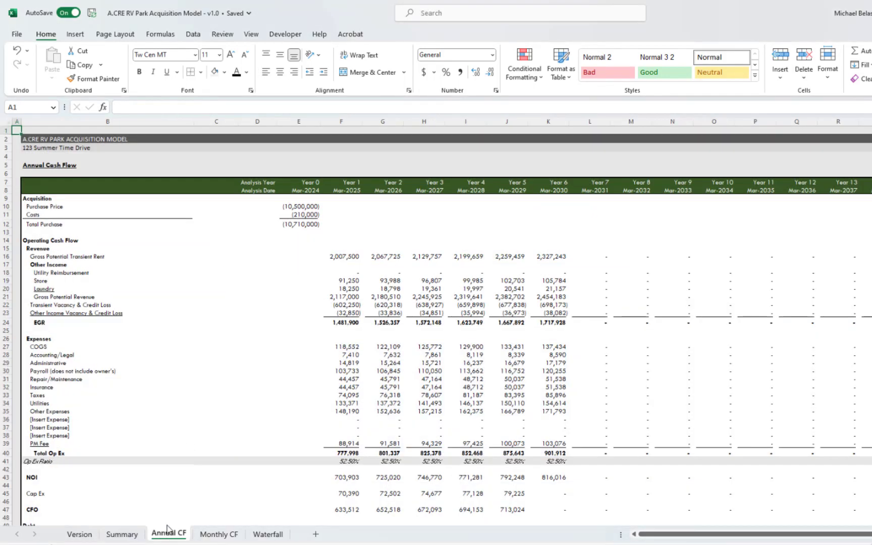
left_click(217, 535)
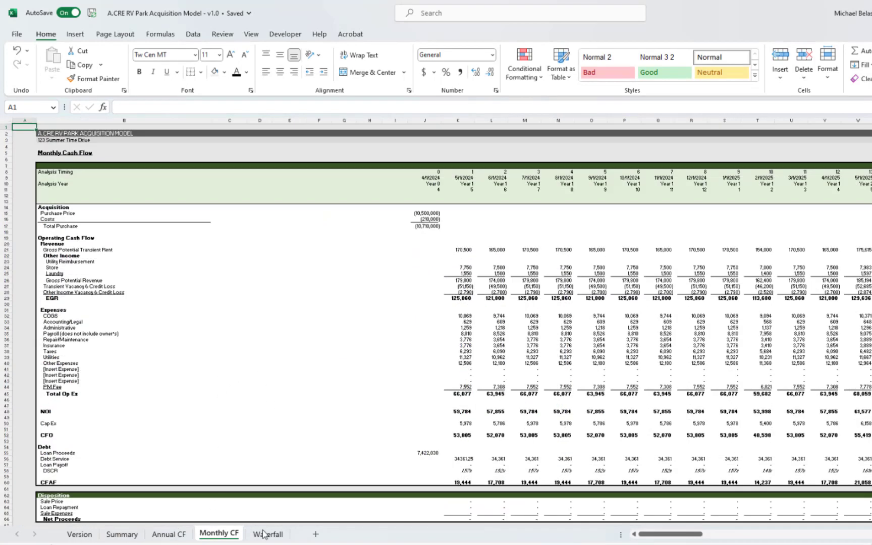
left_click(265, 536)
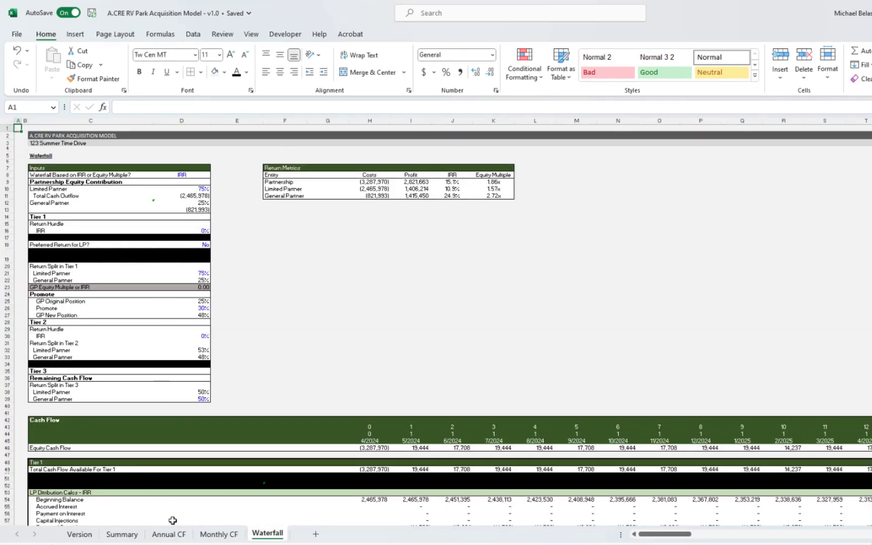
left_click(131, 533)
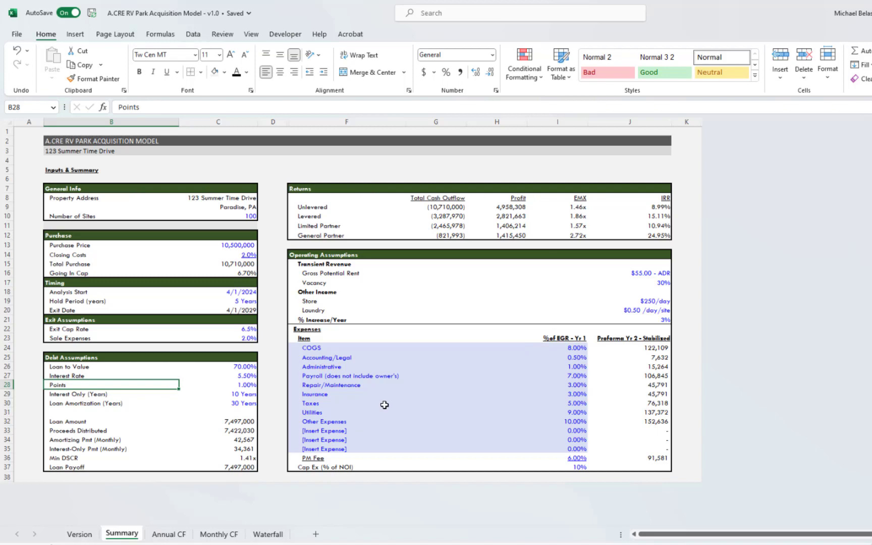
Review the property address, purchase price and 5-year hold period choices without changing them
left_click(155, 198)
left_click(117, 241)
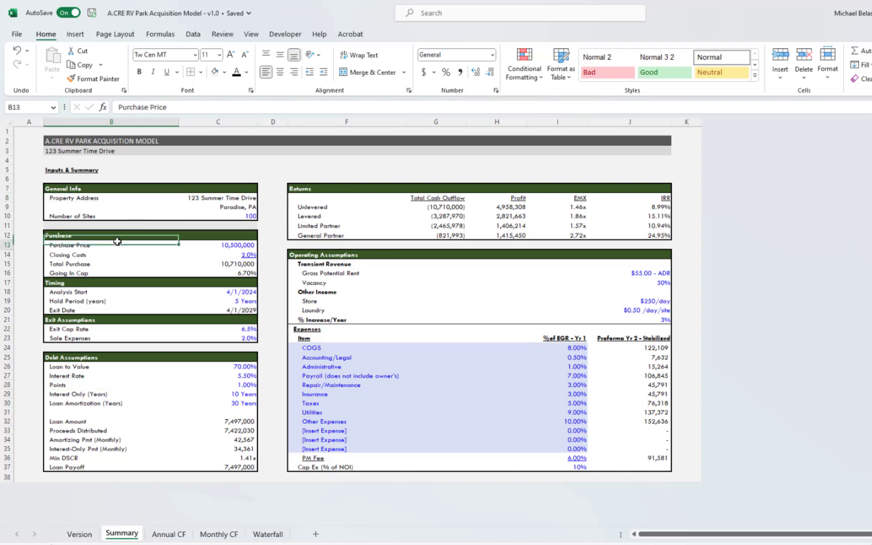
left_click(81, 282)
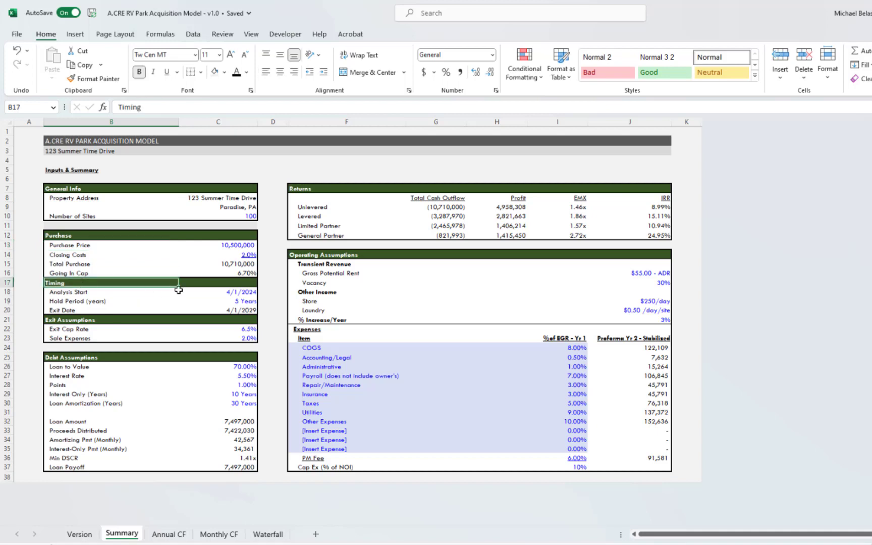
left_click(212, 301)
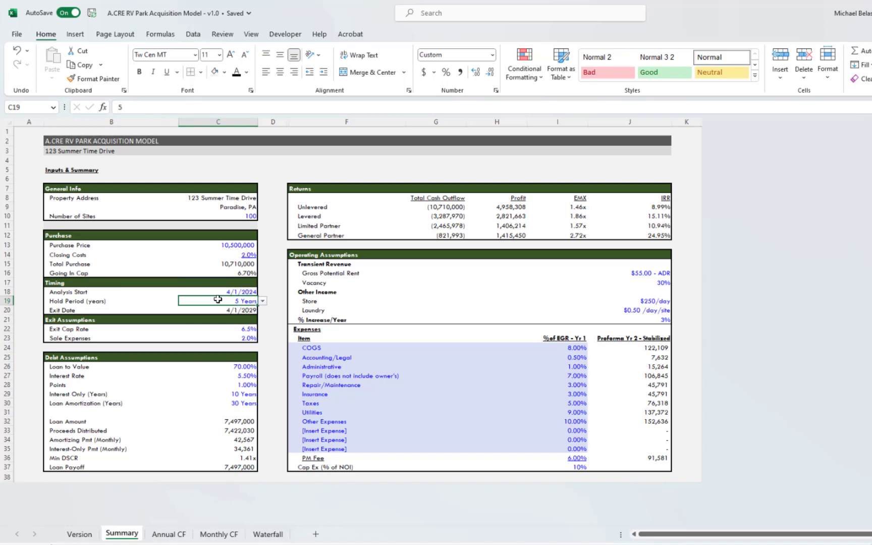
left_click(262, 301)
left_click_drag(263, 323, 263, 343)
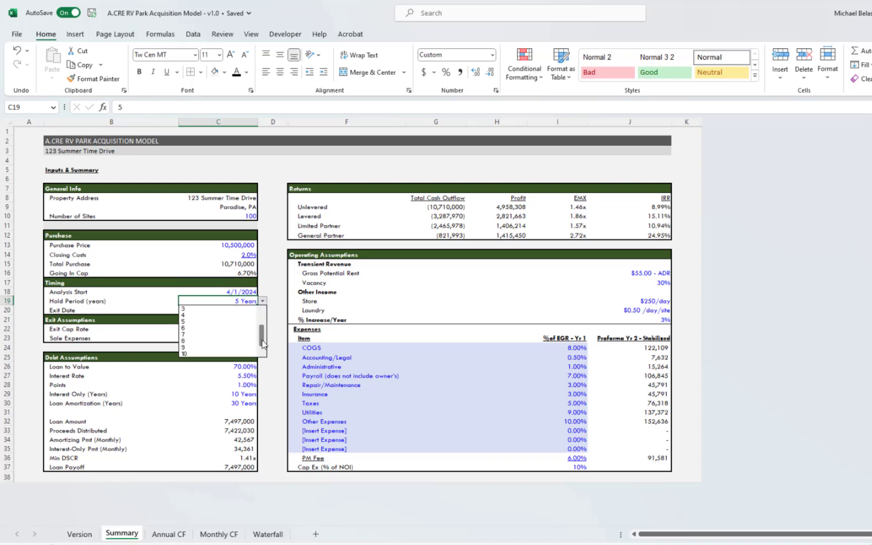
key("Escape")
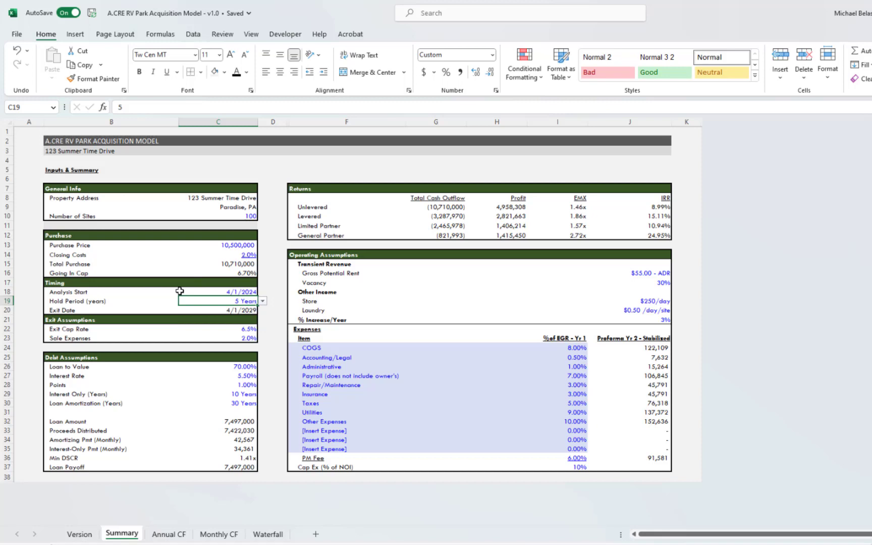
Review the 6.5% exit cap, 2.0% sale expenses, and 5.50%, 30-year debt terms with loan figures
left_click(99, 327)
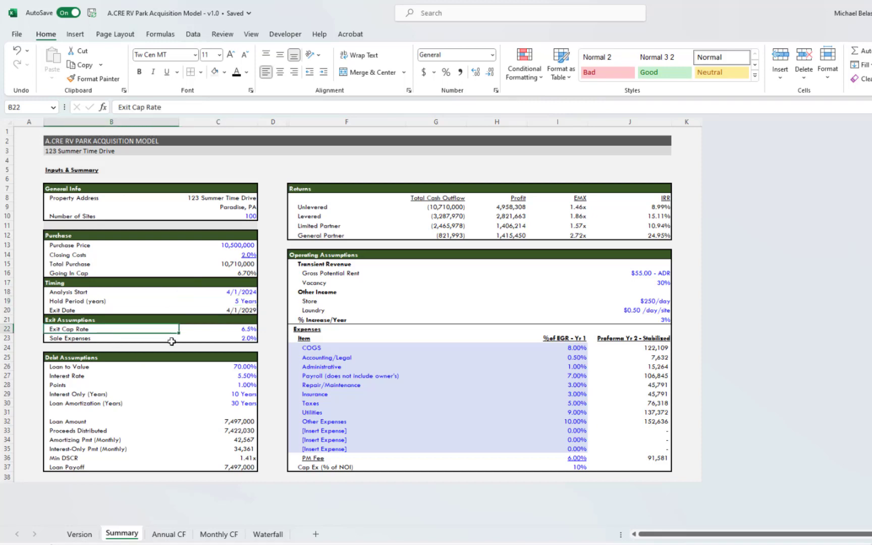
left_click(220, 331)
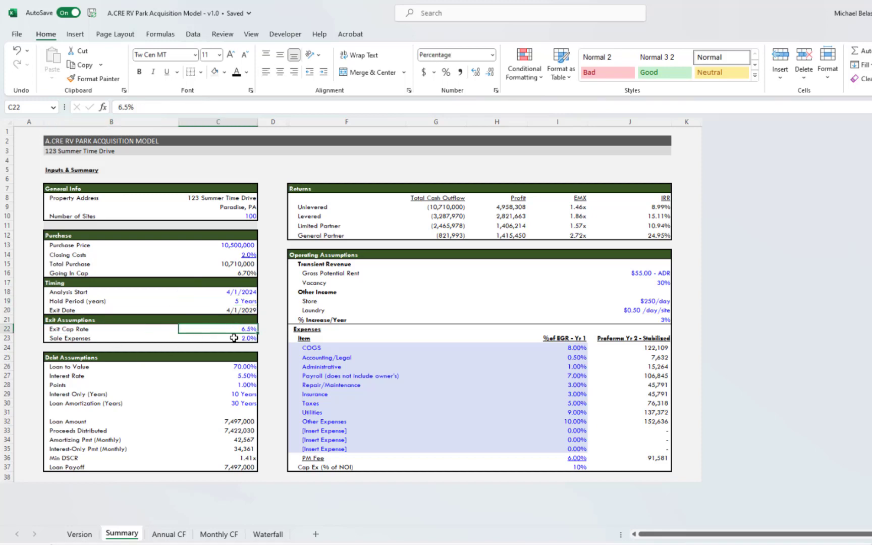
left_click(226, 339)
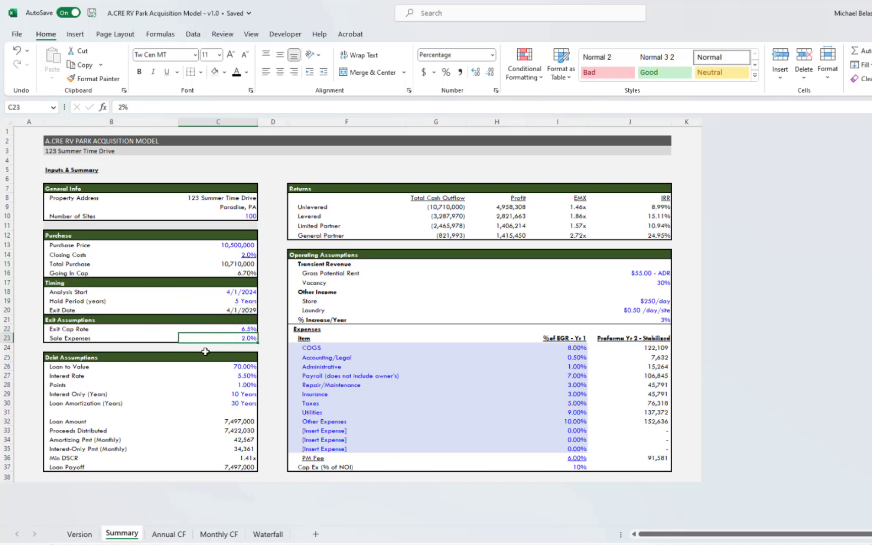
left_click(115, 361)
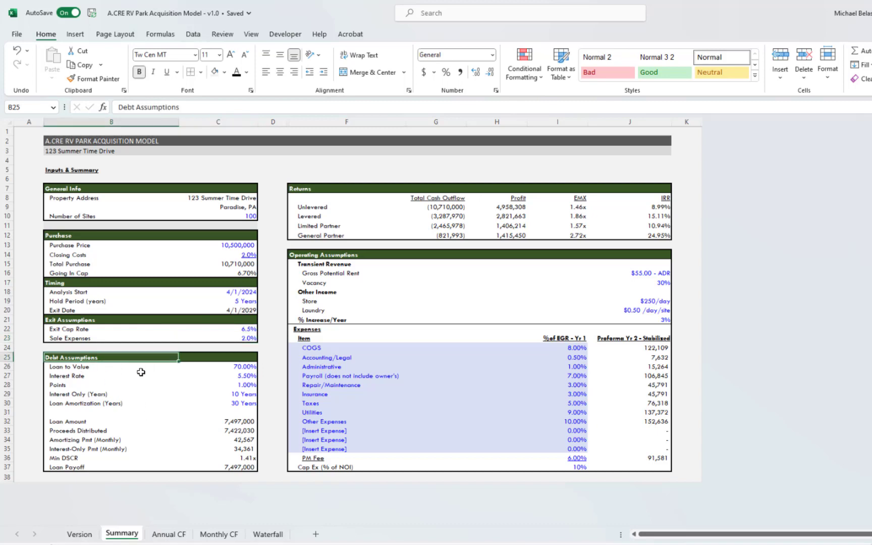
left_click(241, 376)
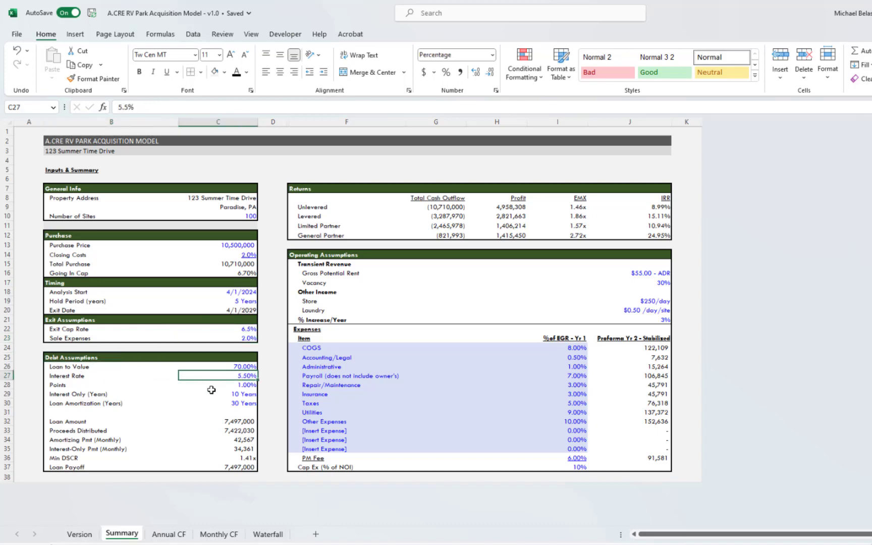
left_click(223, 385)
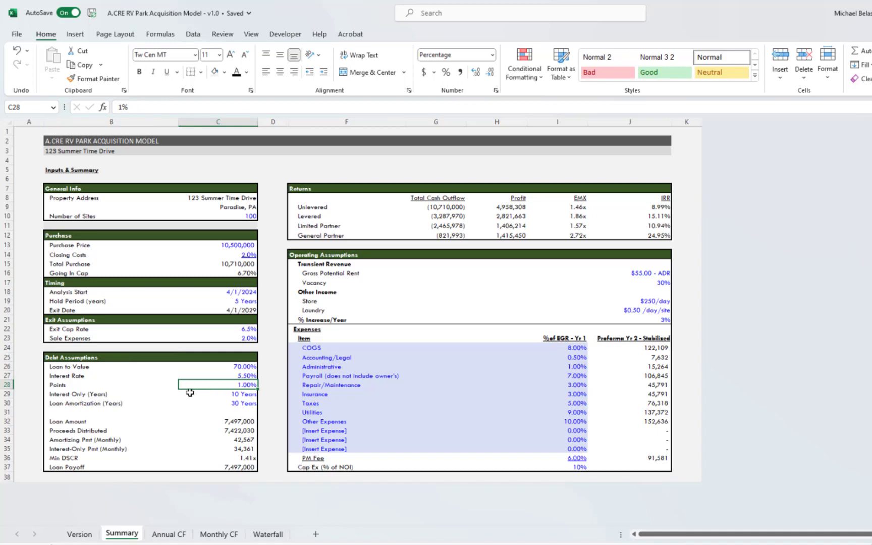
left_click(221, 396)
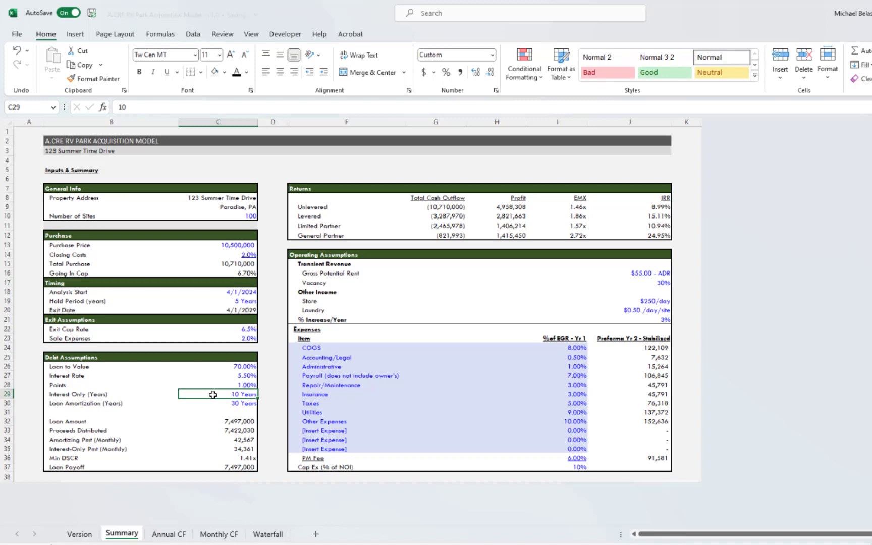
left_click(201, 400)
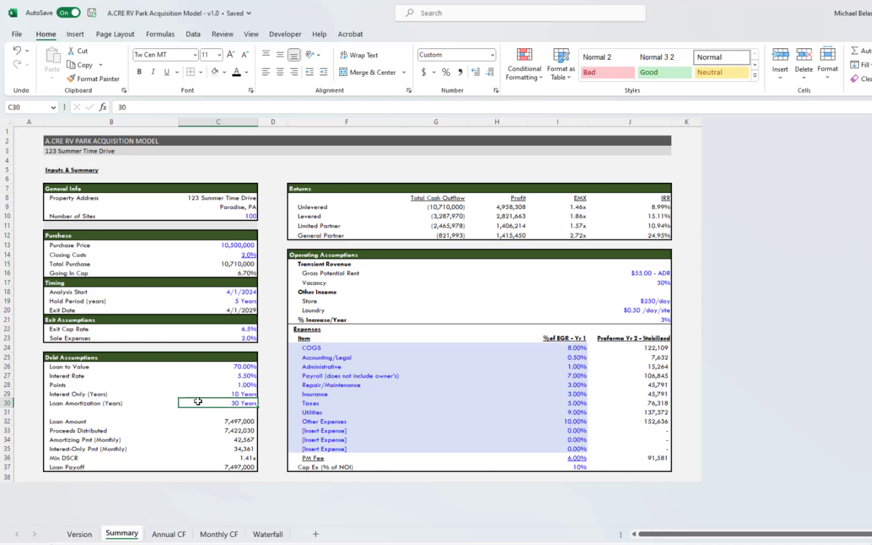
left_click(69, 423)
left_click_drag(222, 422, 225, 464)
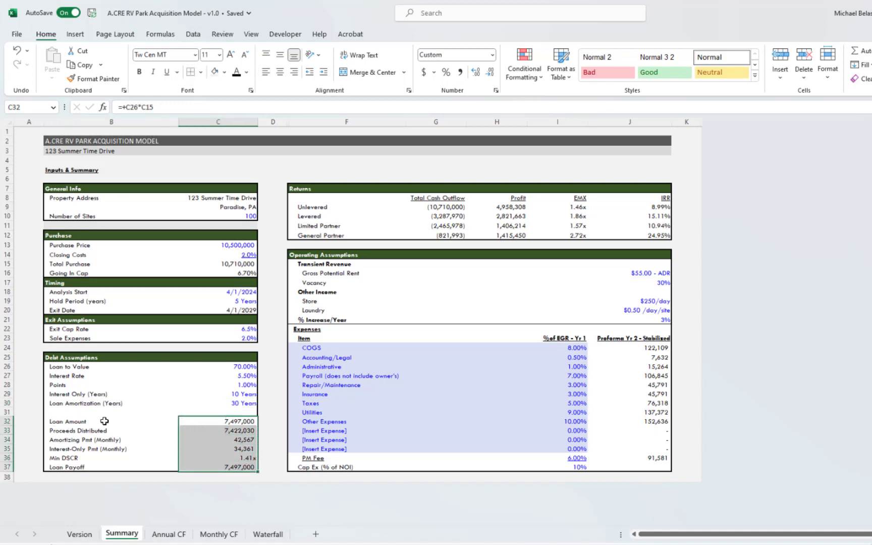
left_click(183, 385)
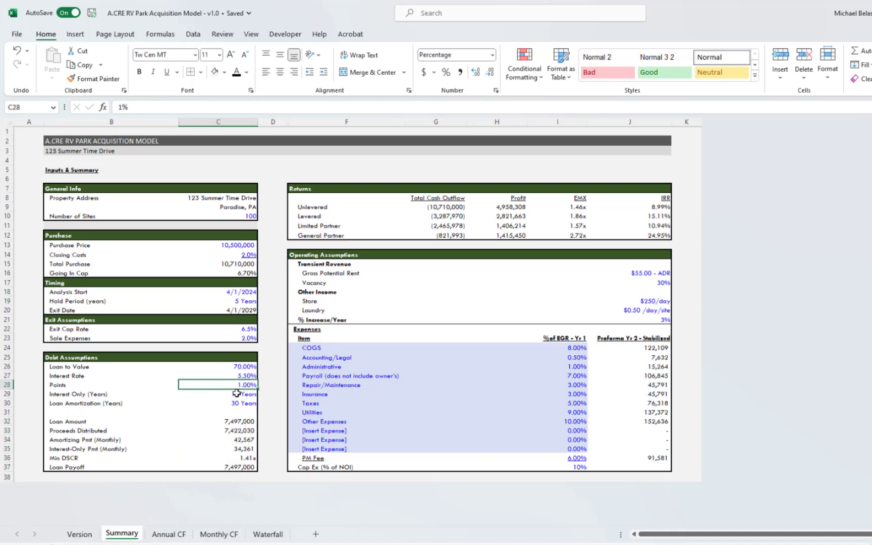
Walk through the Returns table's unlevered, levered, LP and GP rows
left_click(330, 189)
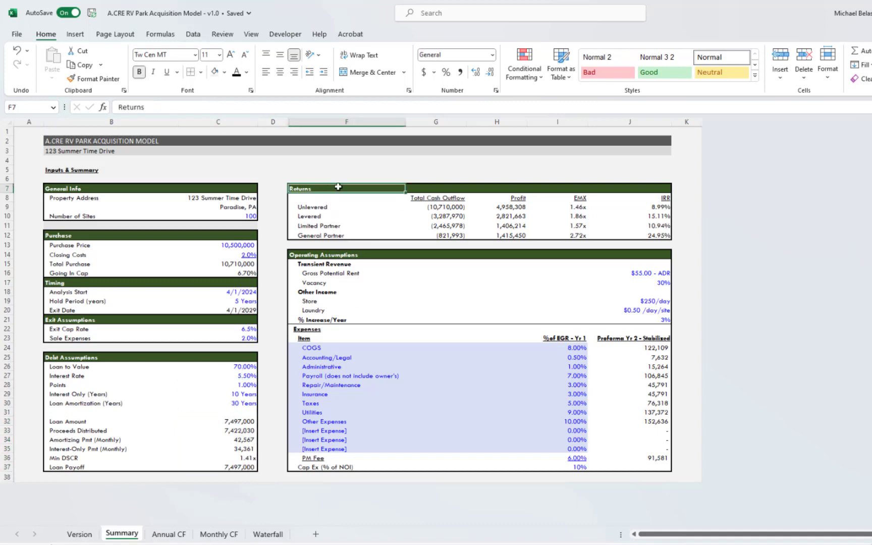
left_click(319, 207)
left_click(326, 219)
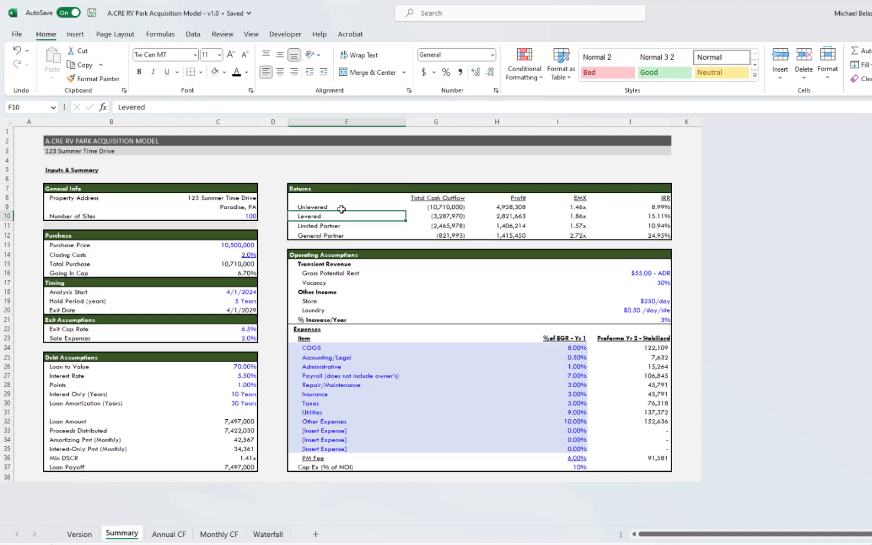
left_click(323, 226)
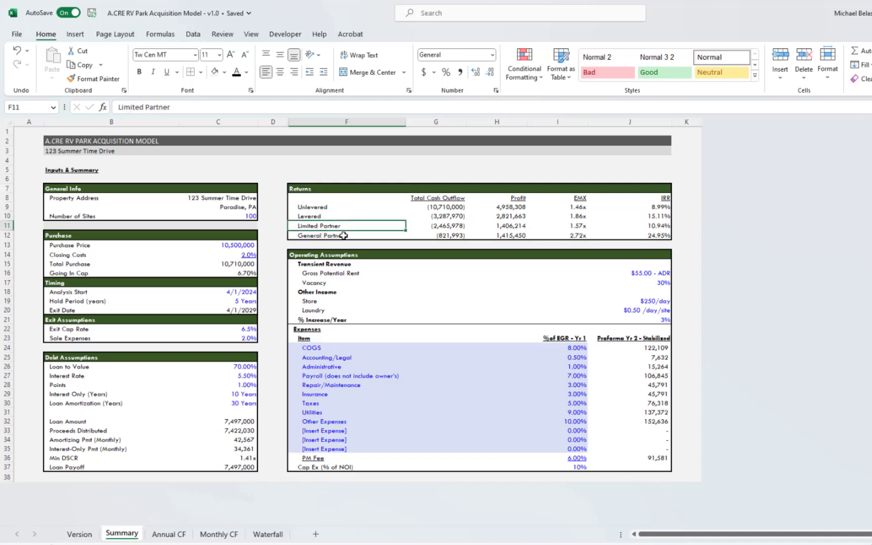
left_click(345, 235)
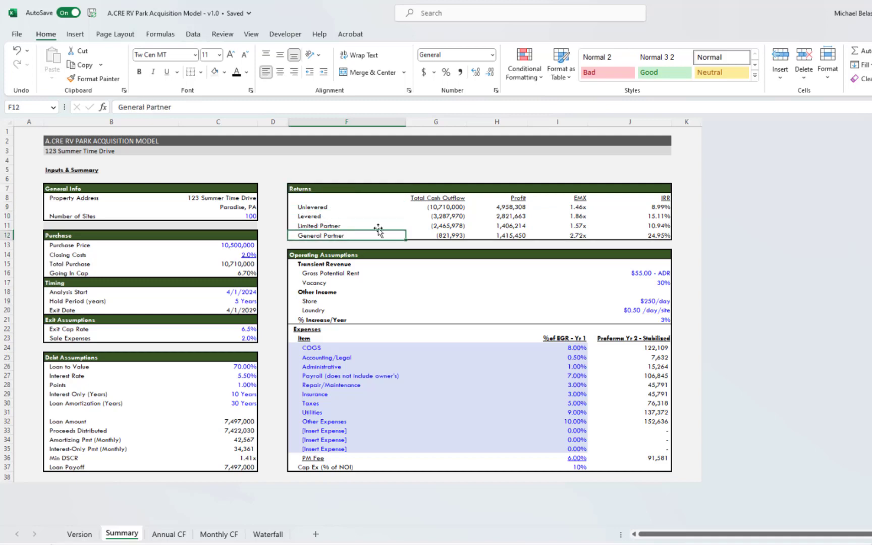
Review operating assumptions: rent, vacancy, $250/day store income, $0.50/day/site laundry, yearly increase
left_click(317, 263)
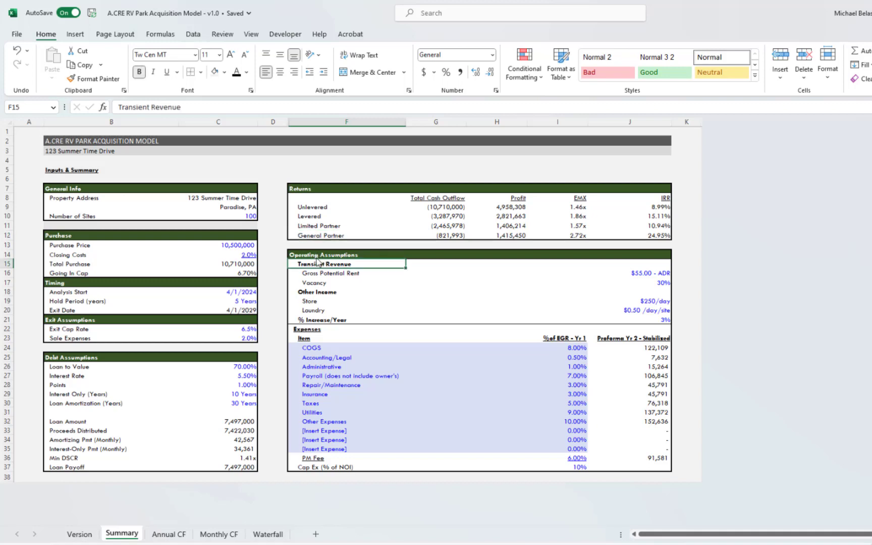
left_click(317, 255)
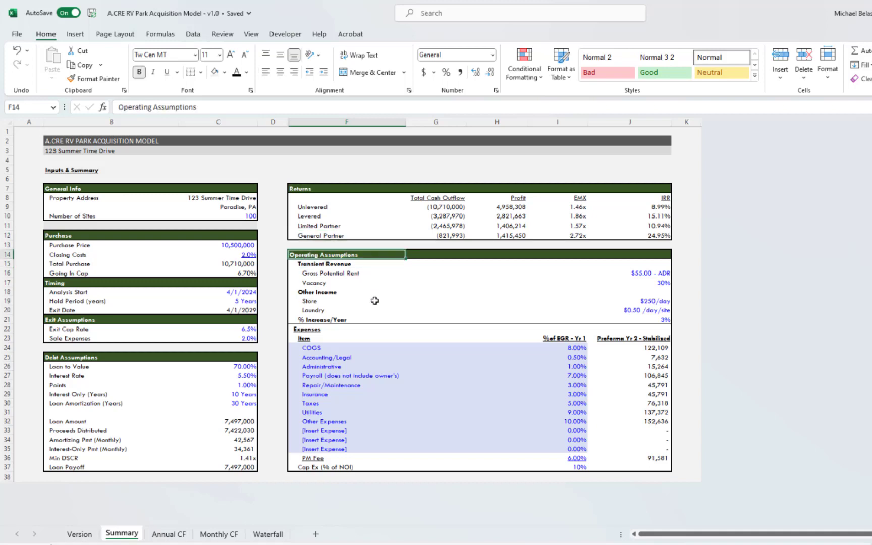
left_click(342, 273)
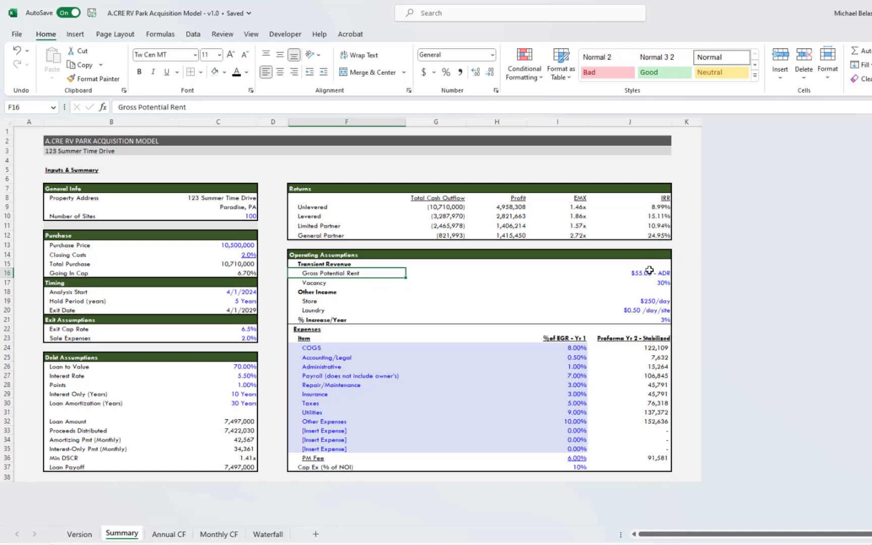
left_click(384, 284)
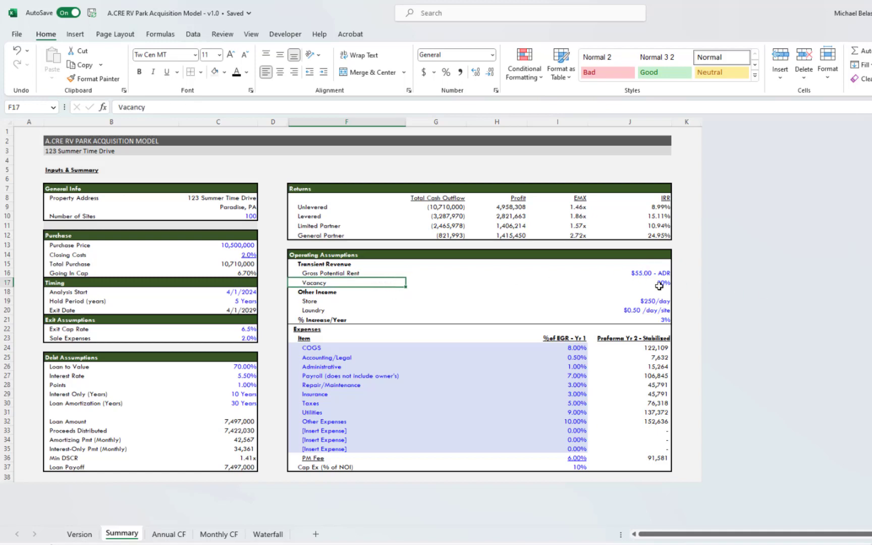
left_click(352, 301)
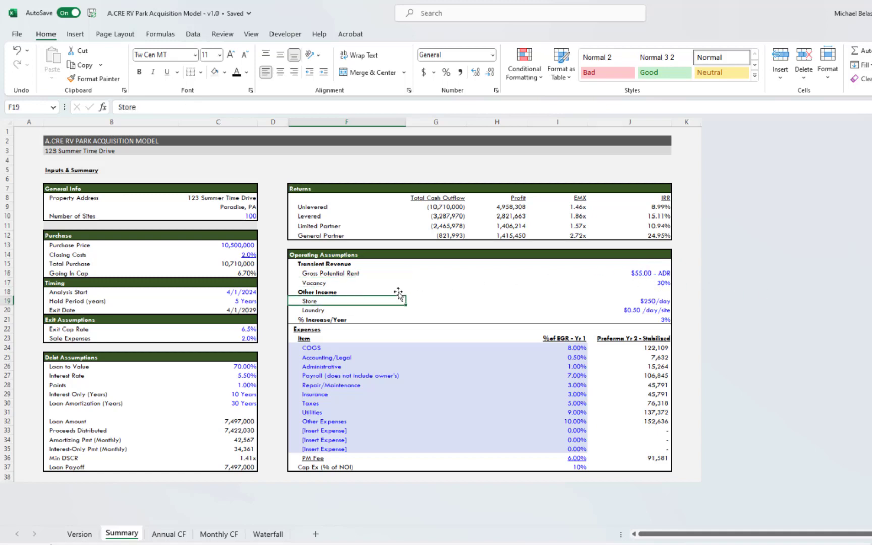
key("Down")
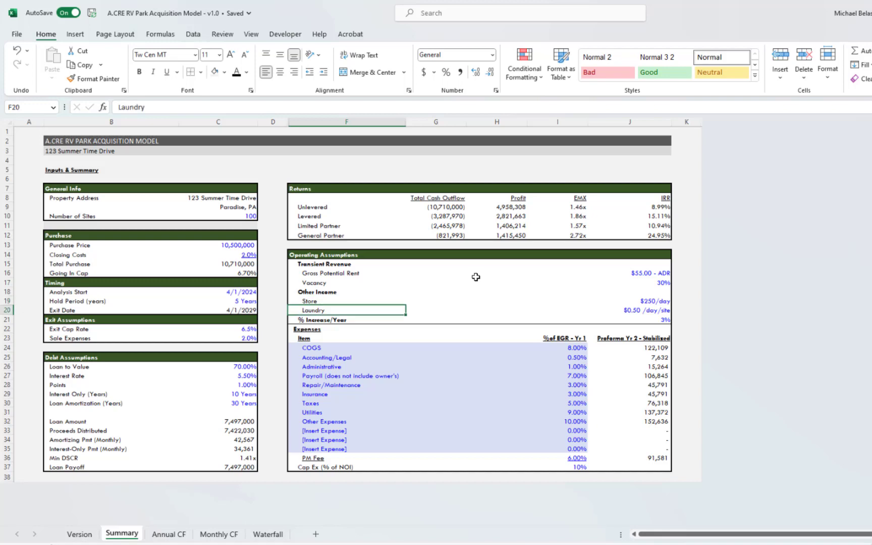
left_click(653, 301)
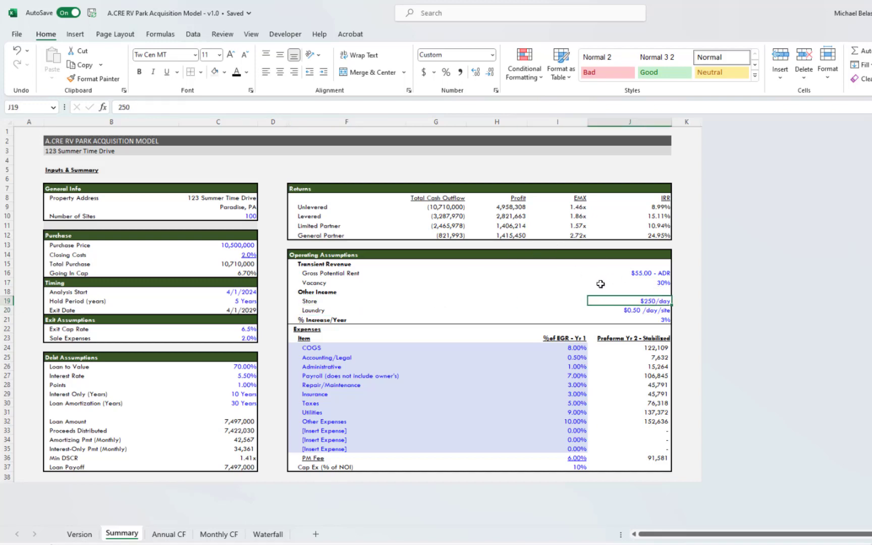
left_click(641, 310)
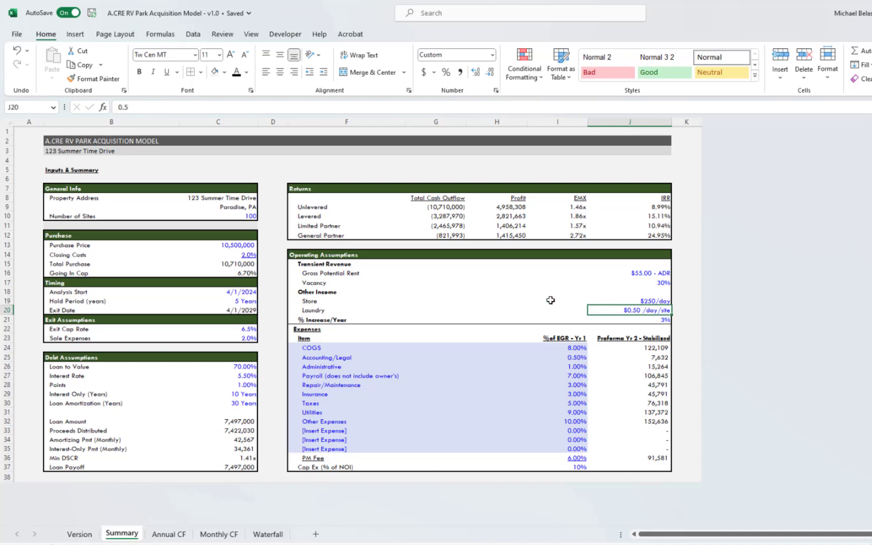
left_click(356, 321)
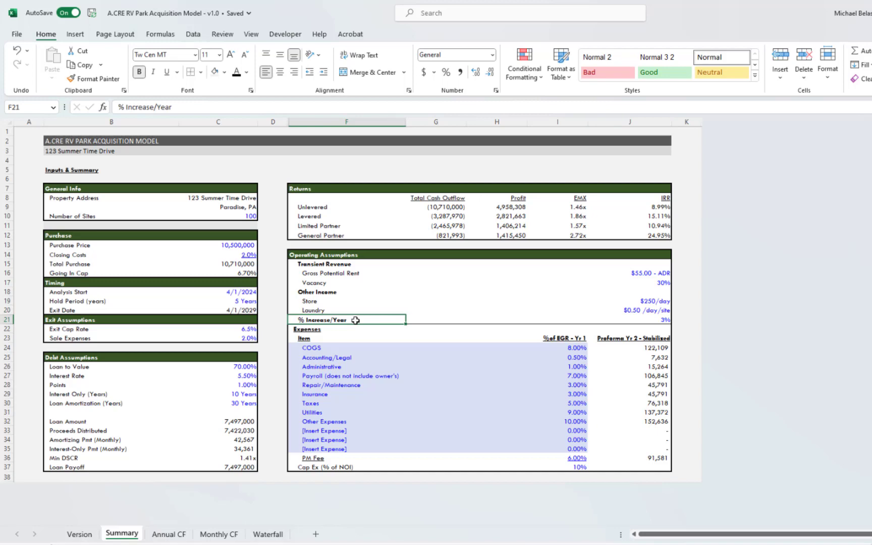
left_click(640, 318)
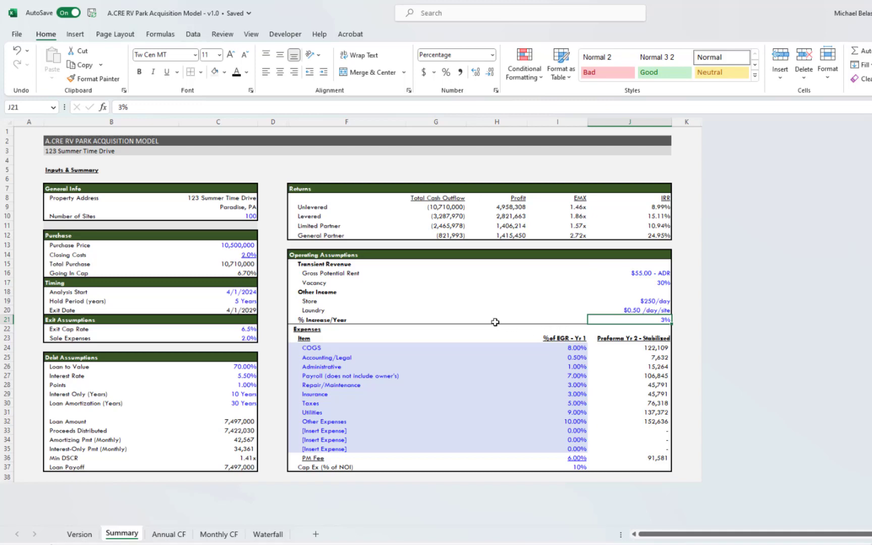
left_click(434, 316)
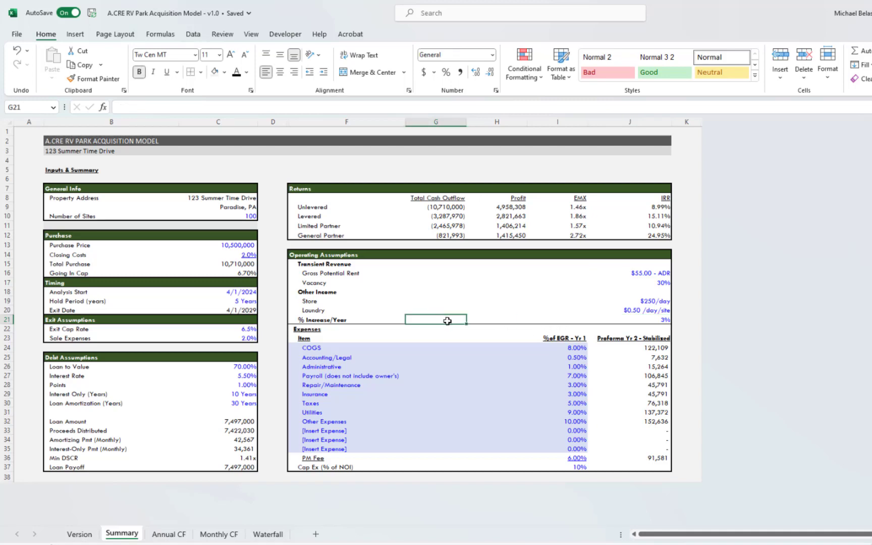
Check the COGS expense's percentage of EGR, leaving the column header unchanged for now
left_click(351, 330)
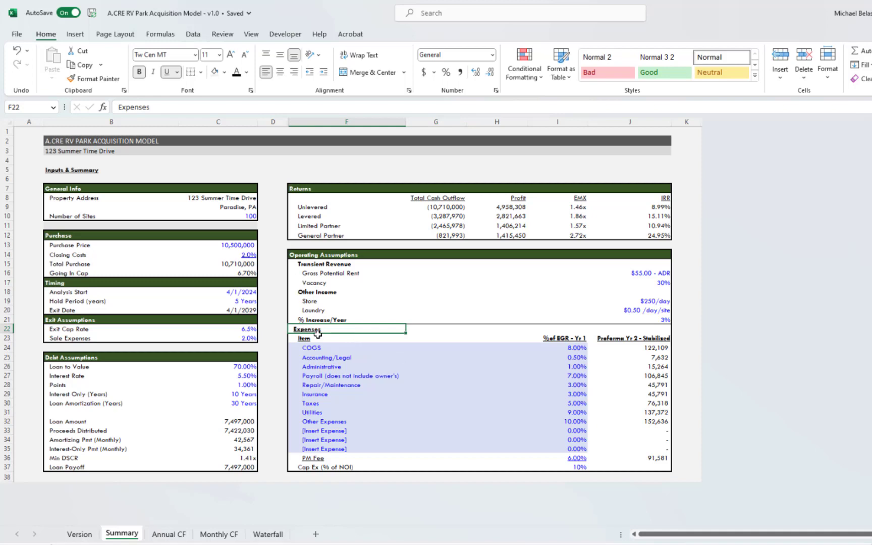
left_click(318, 348)
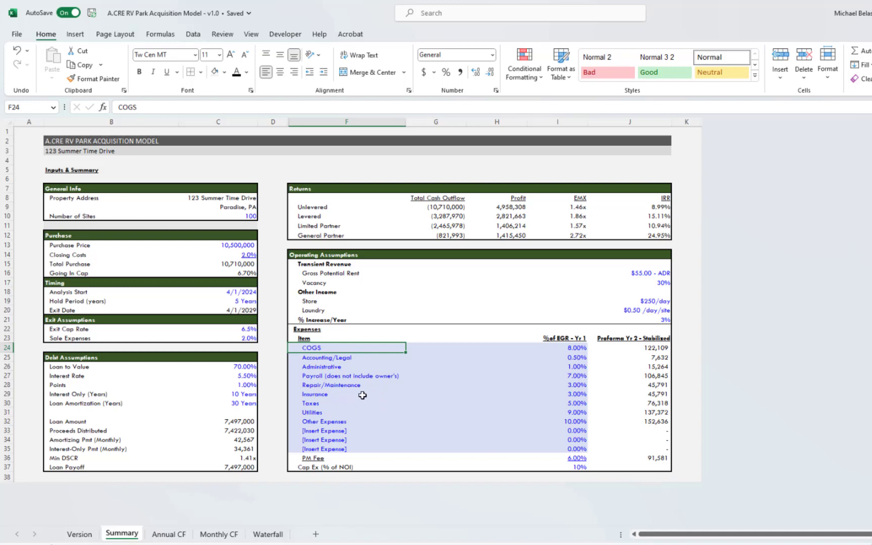
left_click(572, 350)
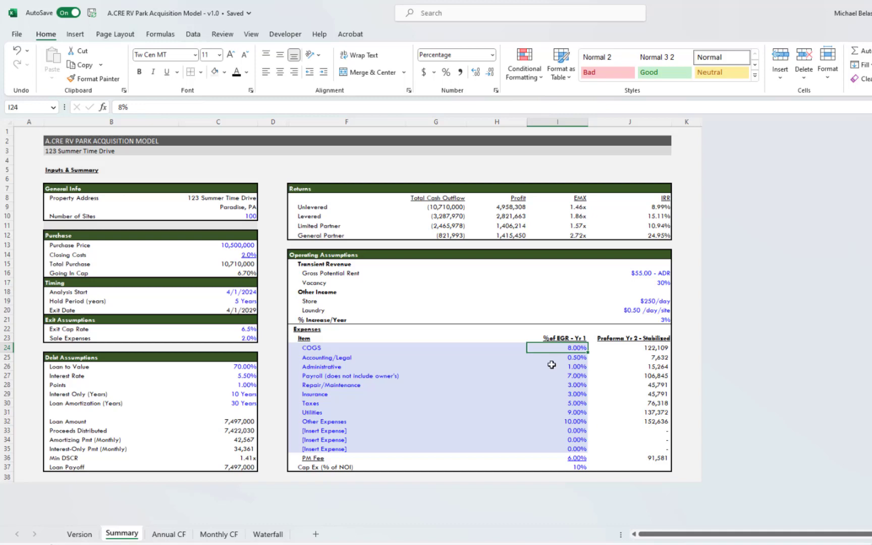
key("Up")
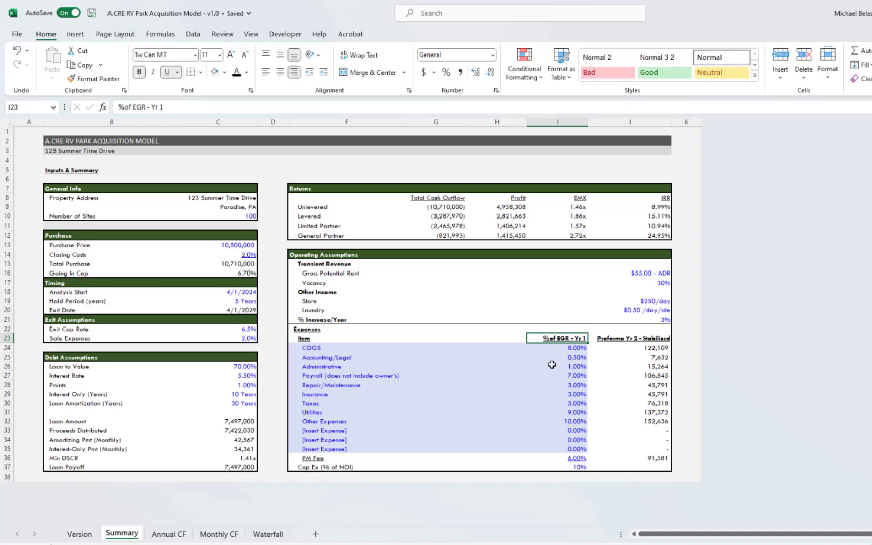
key("F2")
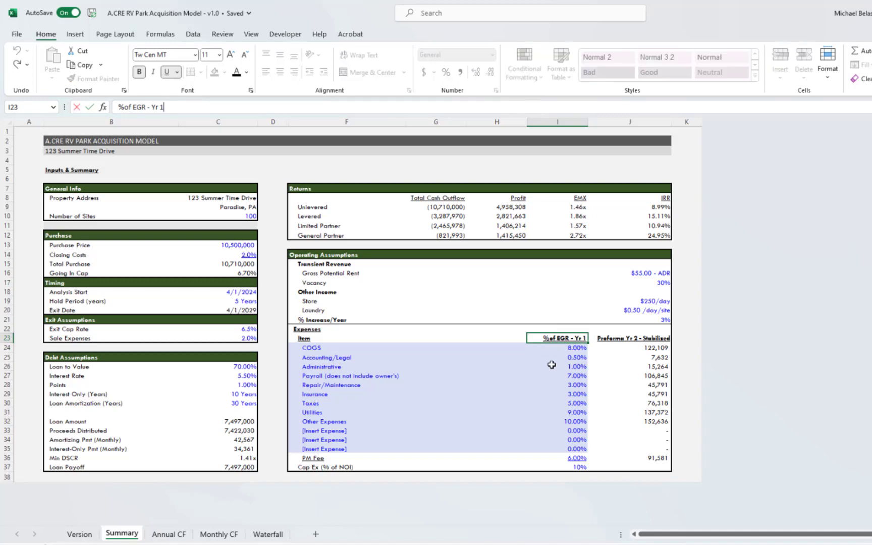
key("Return")
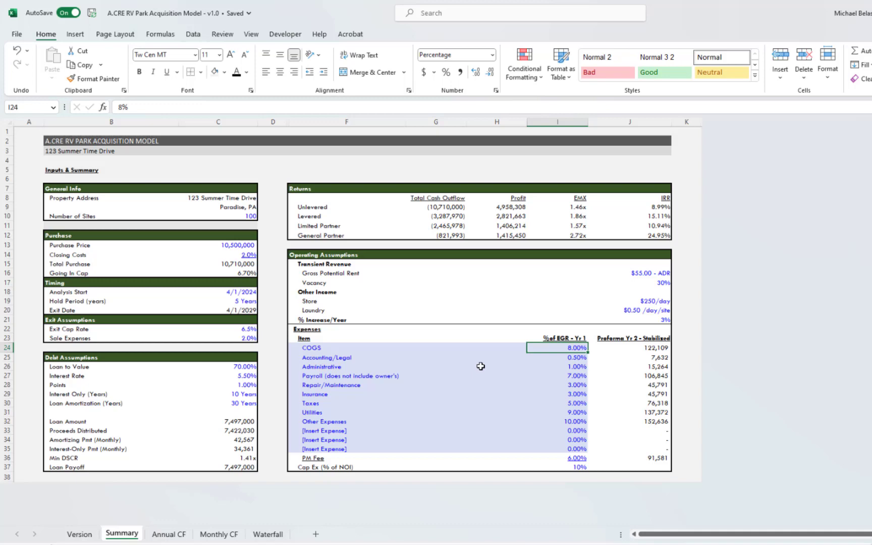
Delete '- Yr 1' from the I23 header so it reads '%of EGR'
left_click(529, 366)
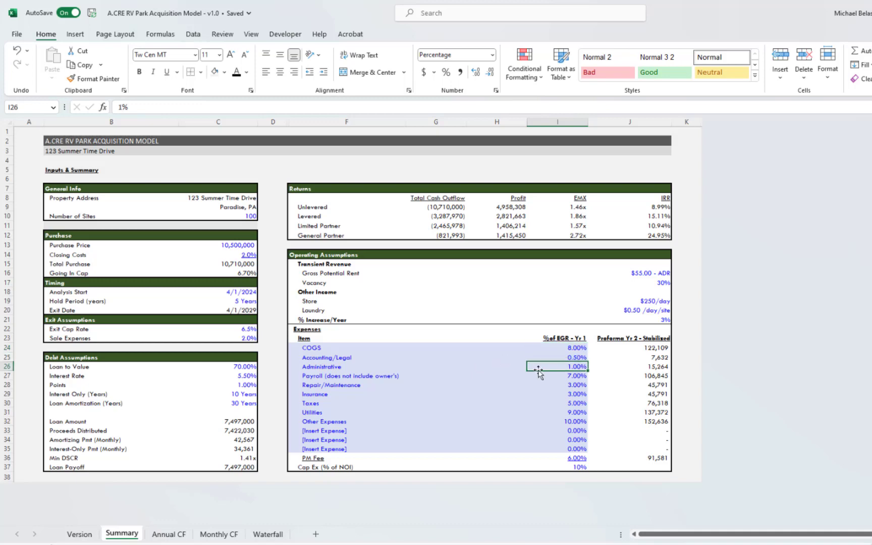
key("Up")
key("Up")
key("Up")
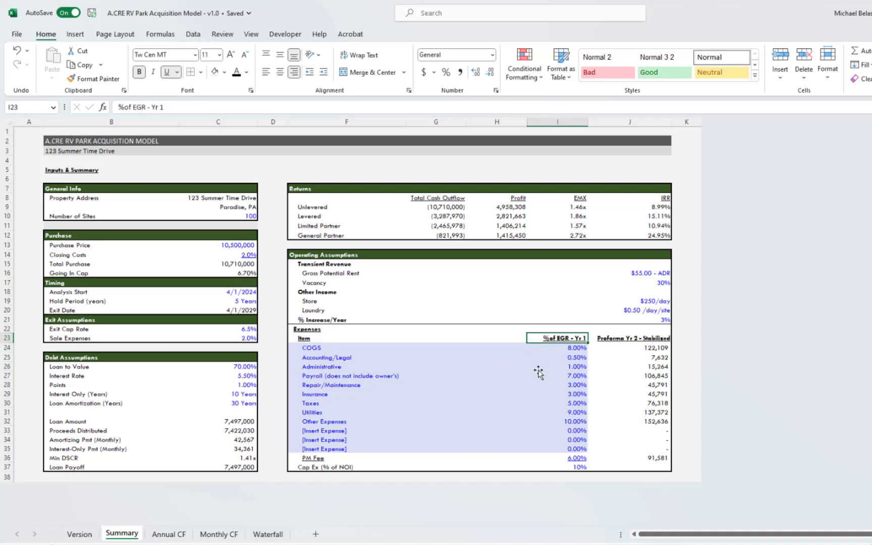
key("F2")
key("ctrl+shift+Left")
key("ctrl+shift+Left")
key("ctrl+shift+Left")
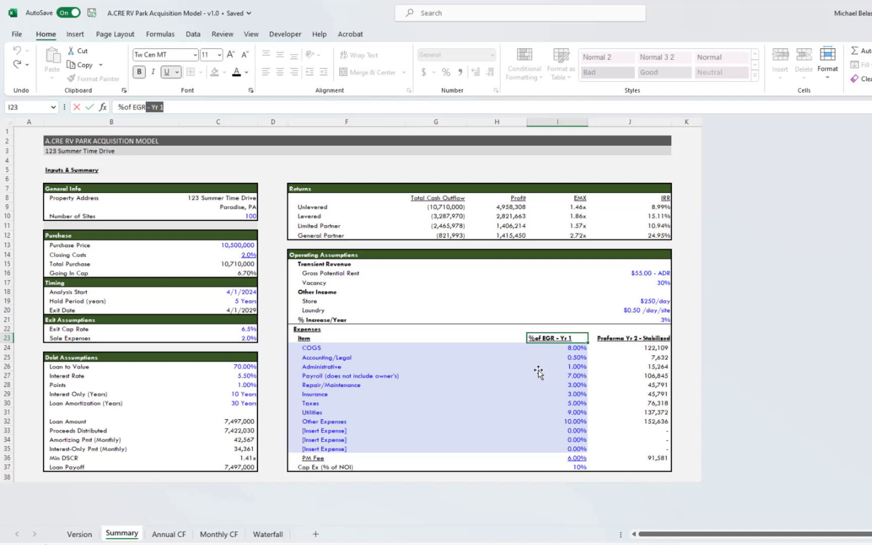
key("BackSpace")
key("Return")
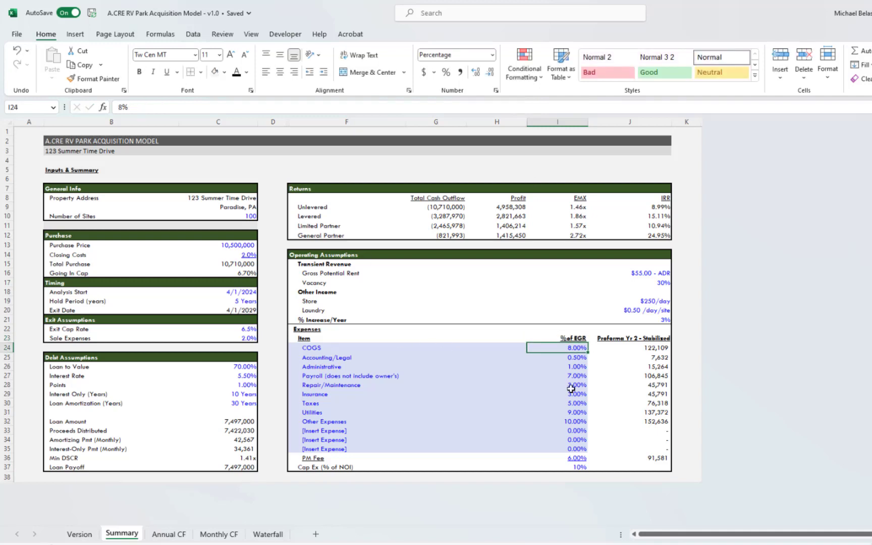
Confirm the Cap Ex row is set at 10% of NOI
left_click(333, 466)
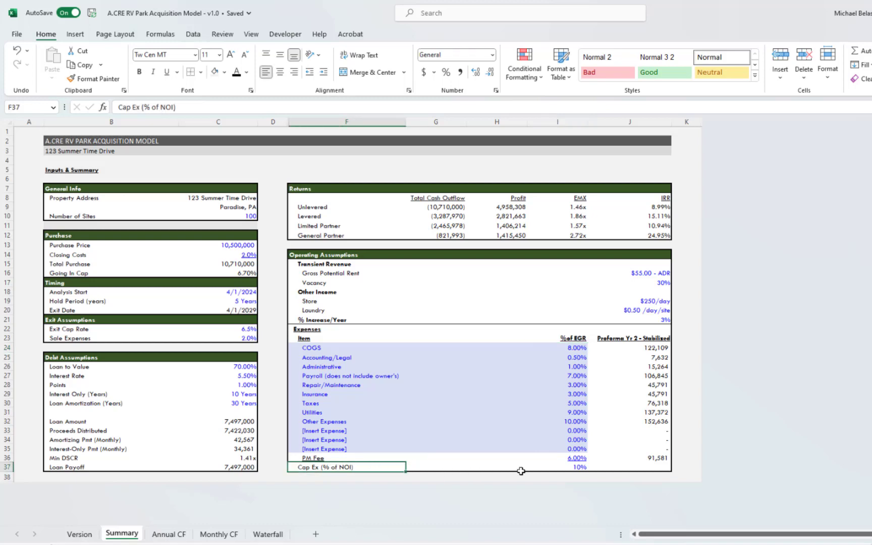
left_click(581, 468)
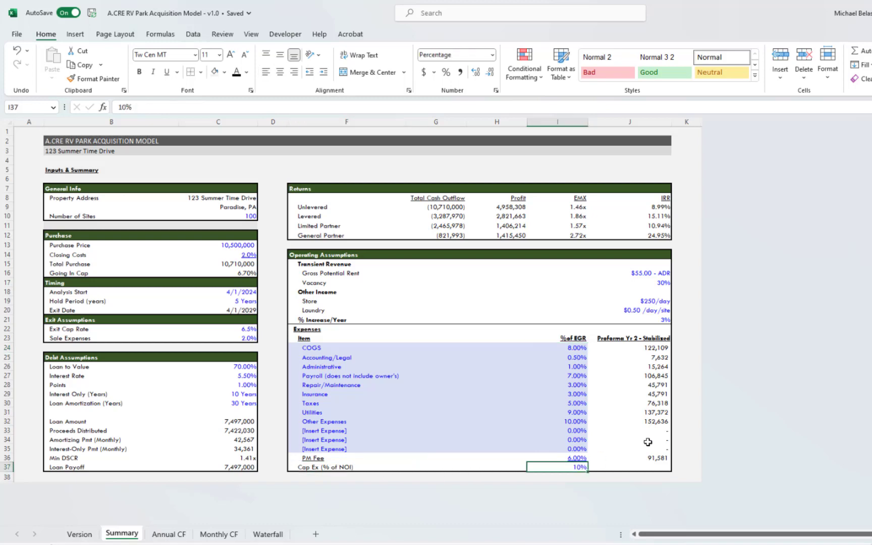
key("Left")
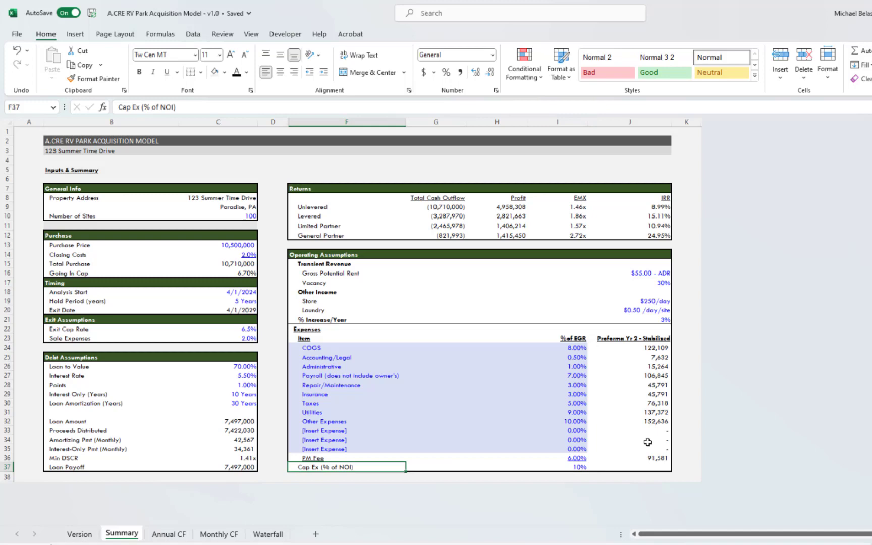
left_click(637, 337)
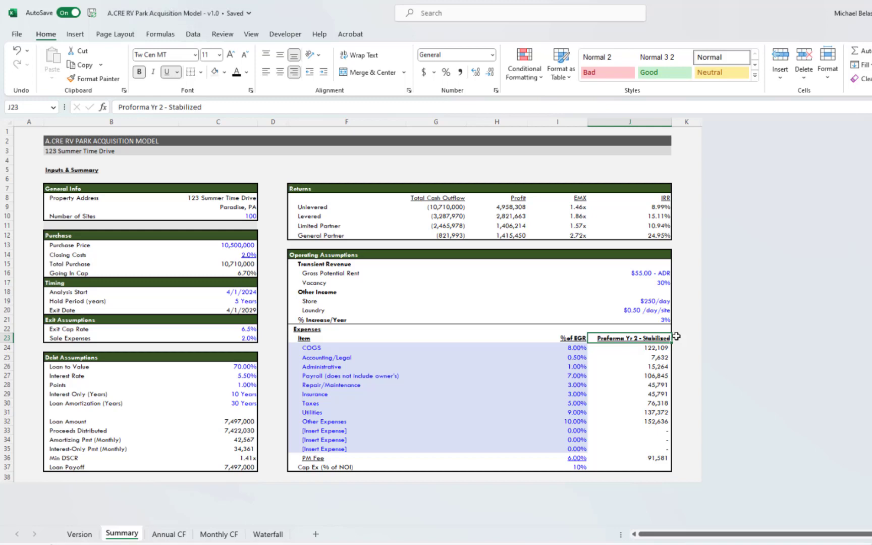
Rename the J23 header from 'Proforma Yr 2 - Stabilized' to 'Proforma Yr 1'
key("F2")
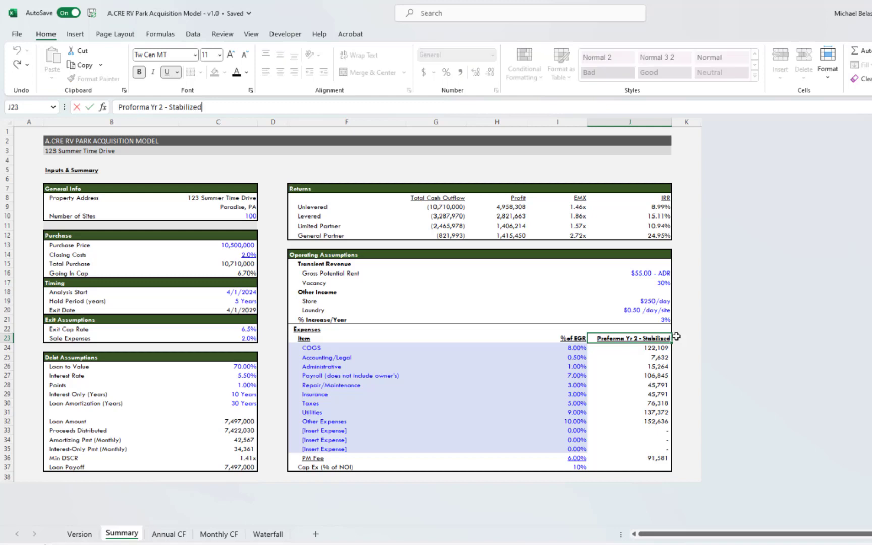
key("ctrl+shift+Left")
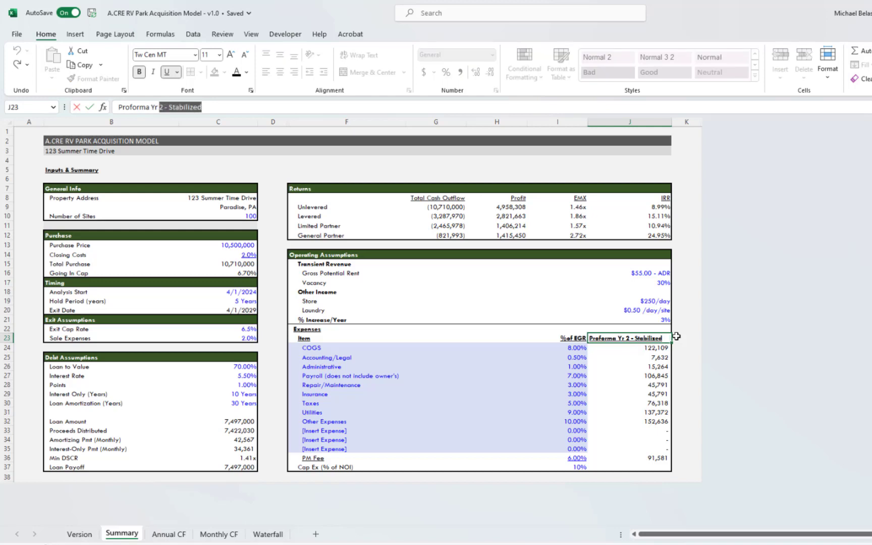
type("1")
key("Return")
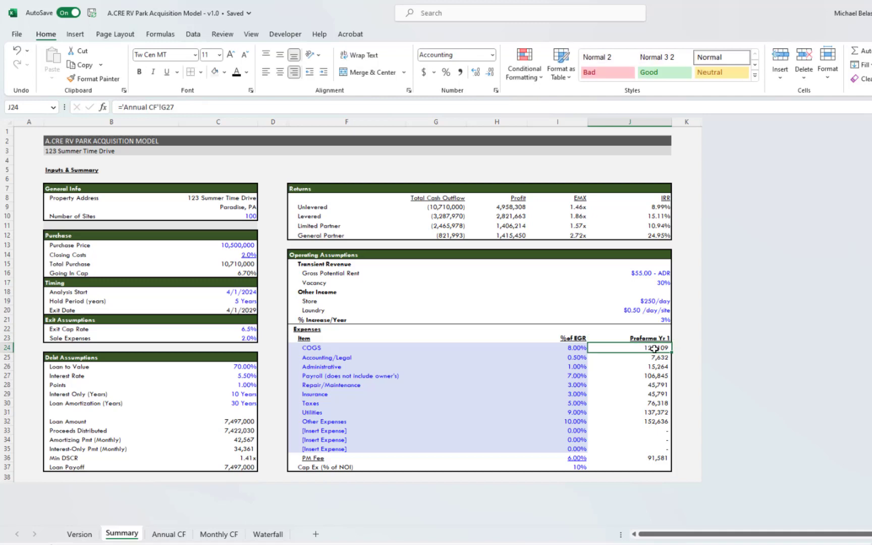
Link J24 to ='Annual CF'!F27 and fill it down through the remaining expense rows
key("ctrl+bracketleft")
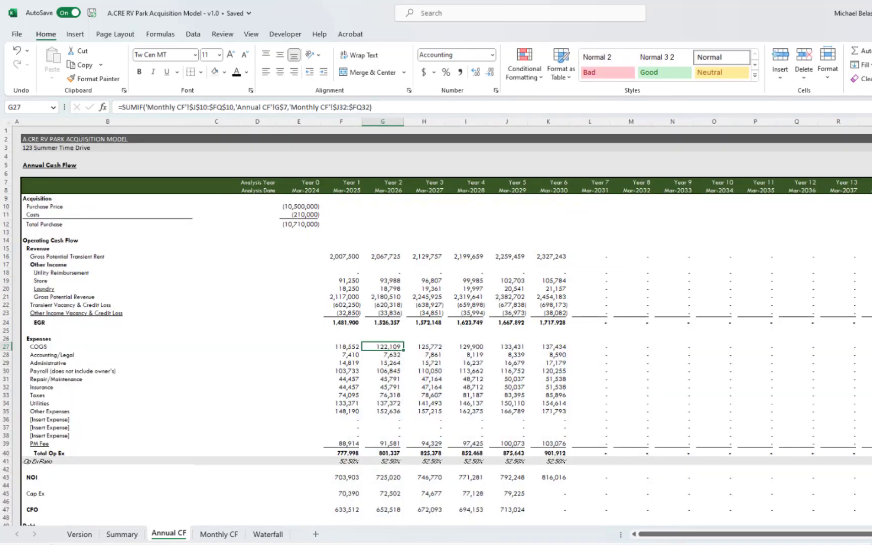
left_click(120, 534)
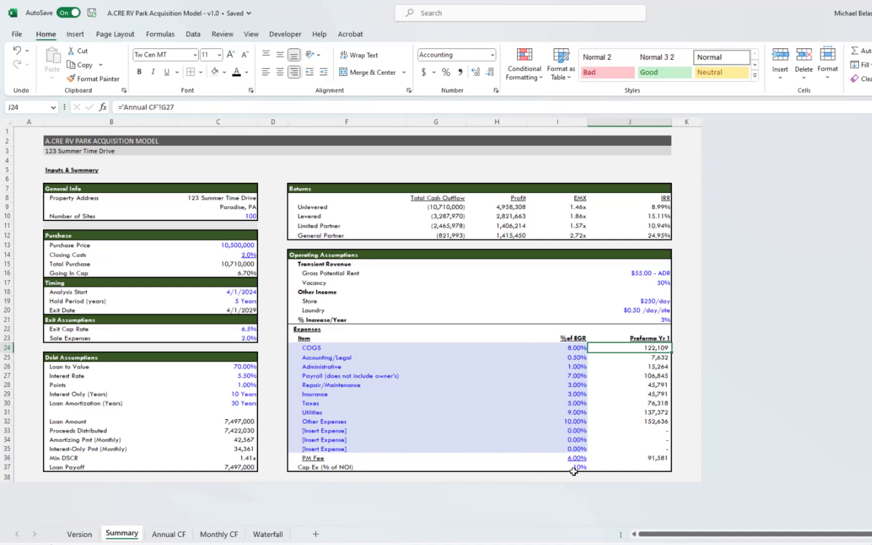
type("=")
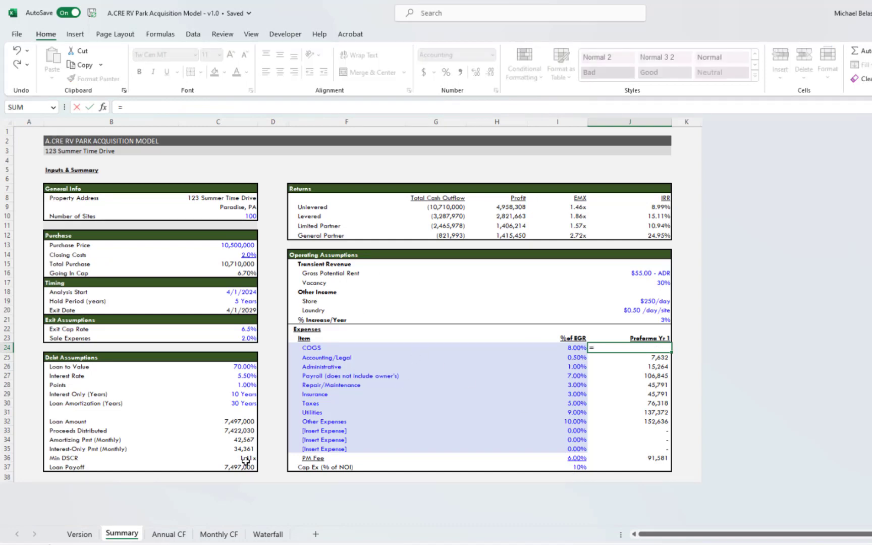
left_click(158, 536)
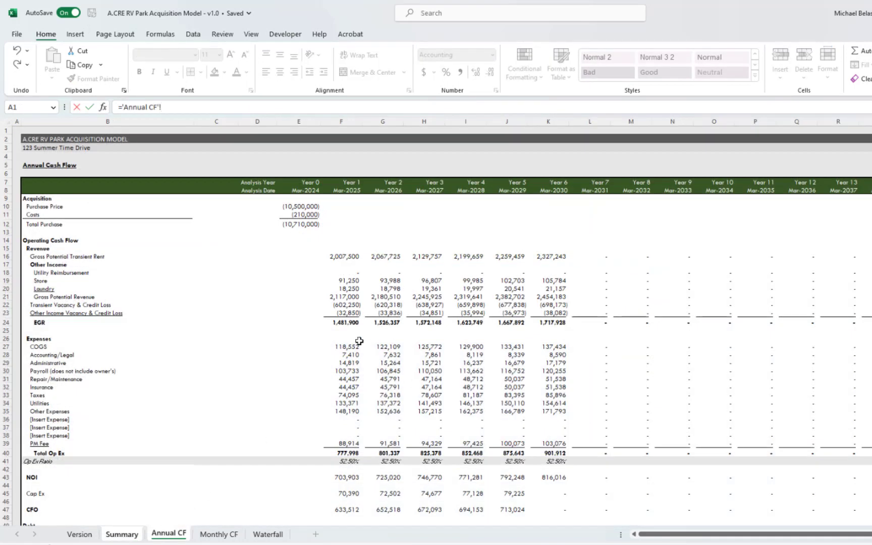
left_click(343, 347)
key("Return")
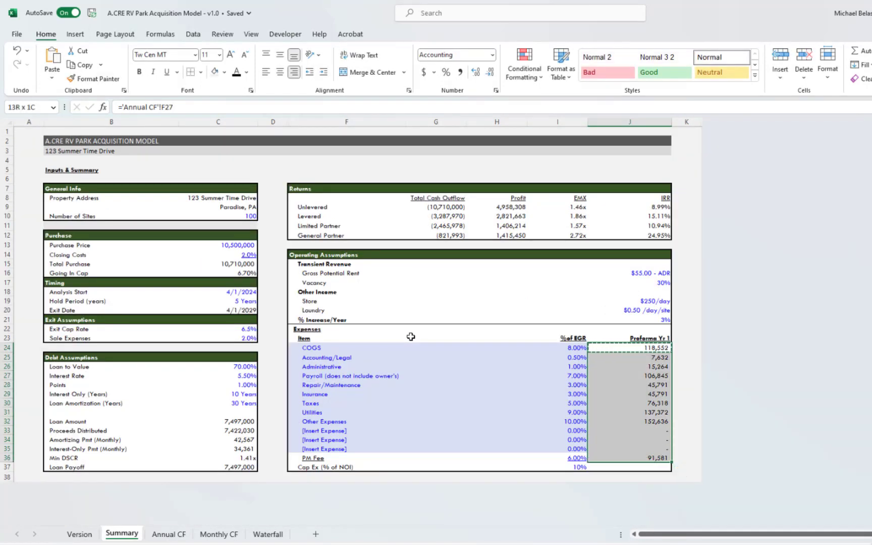
key("alt+h")
key("v")
key("v")
key("Escape")
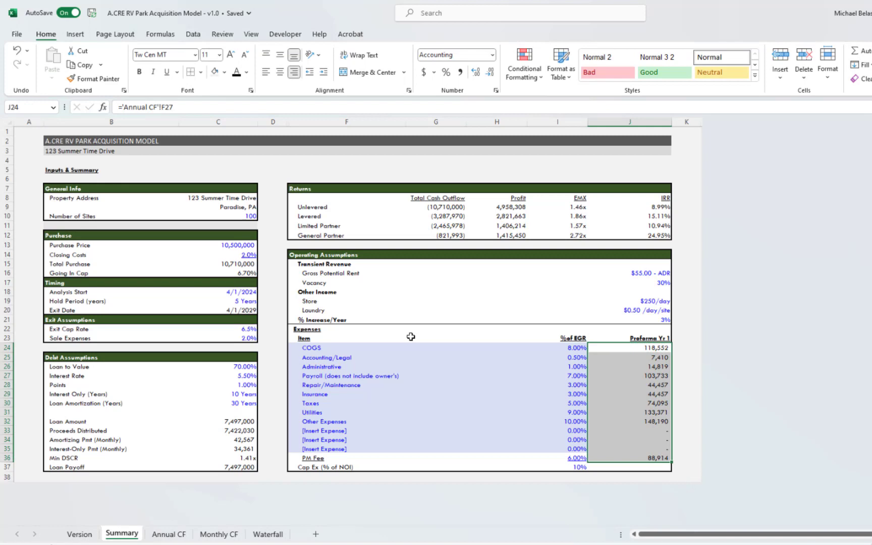
key("Left")
key("Left")
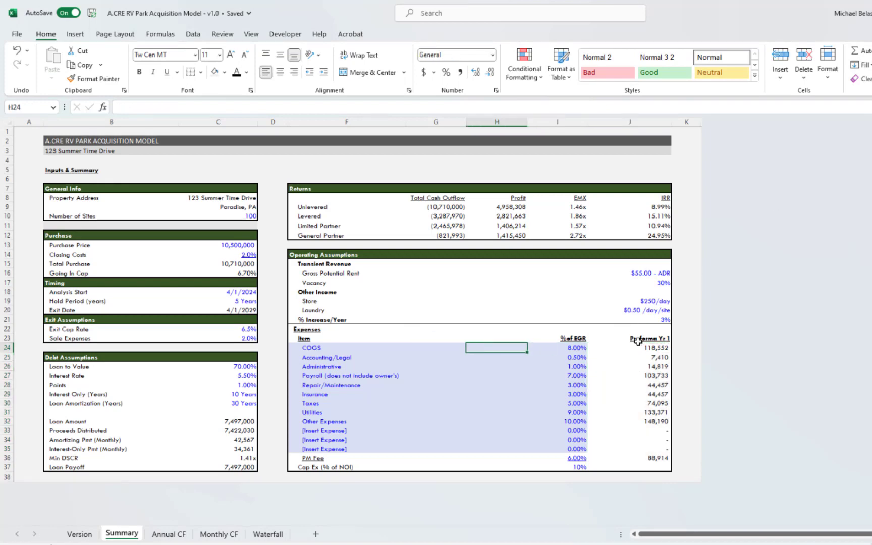
Verify the Proforma Yr 1 header and the COGS and Accounting/Legal link formulas
left_click(631, 337)
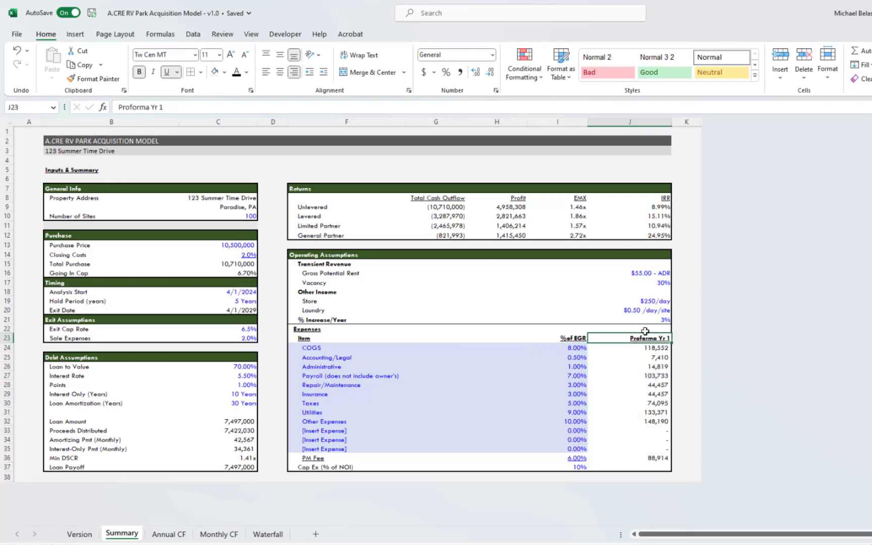
left_click(636, 349)
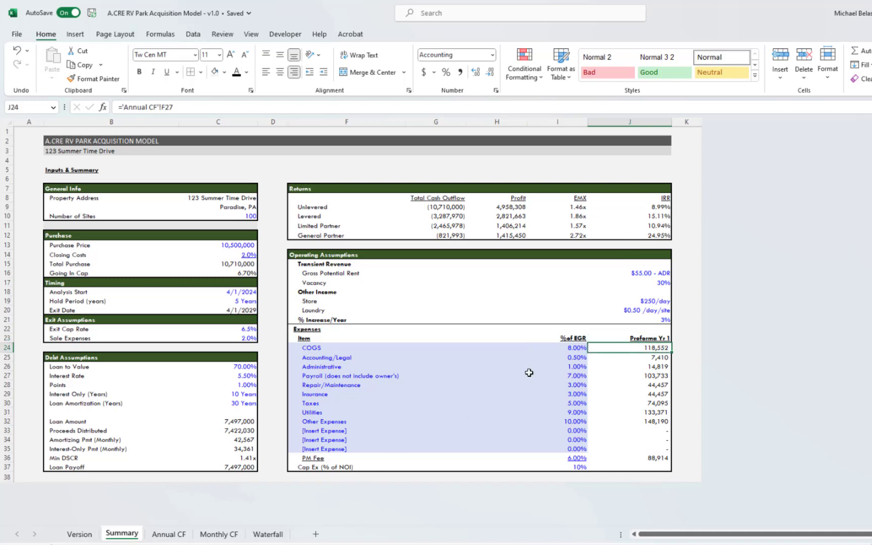
left_click(640, 357)
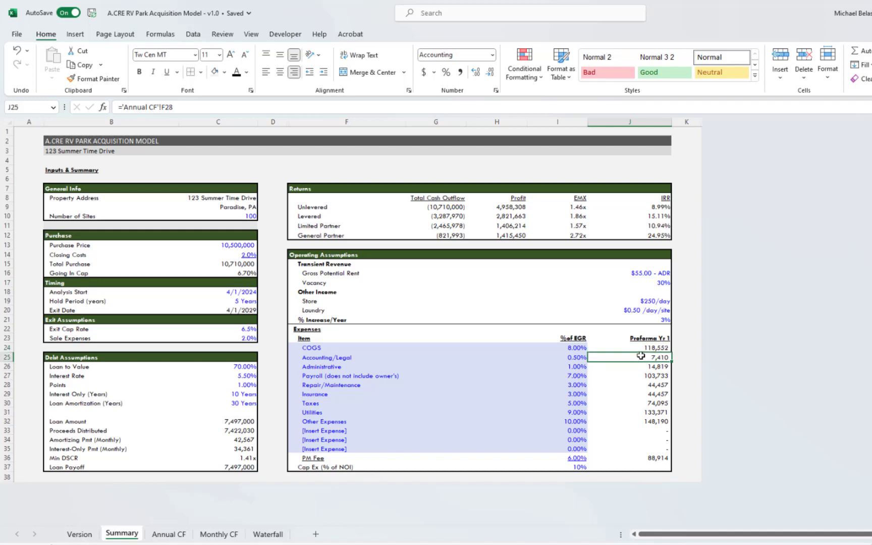
left_click(563, 356)
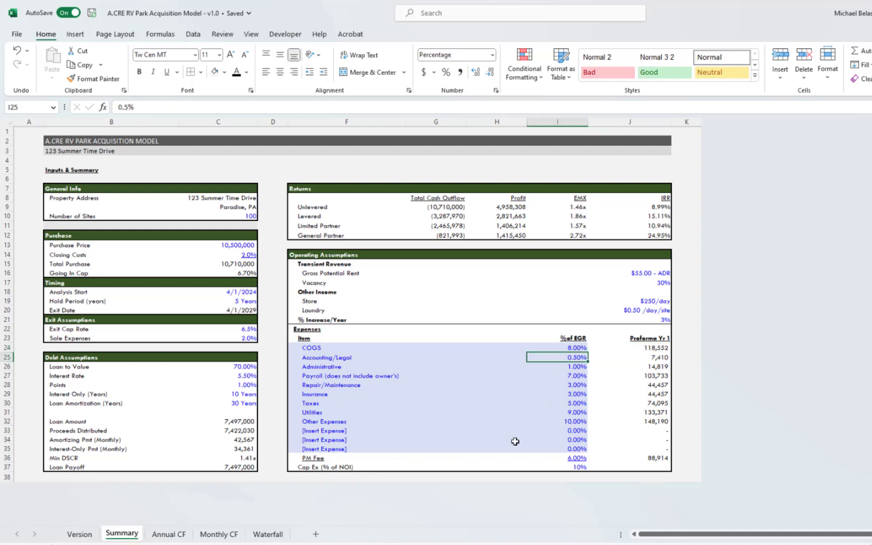
left_click(170, 534)
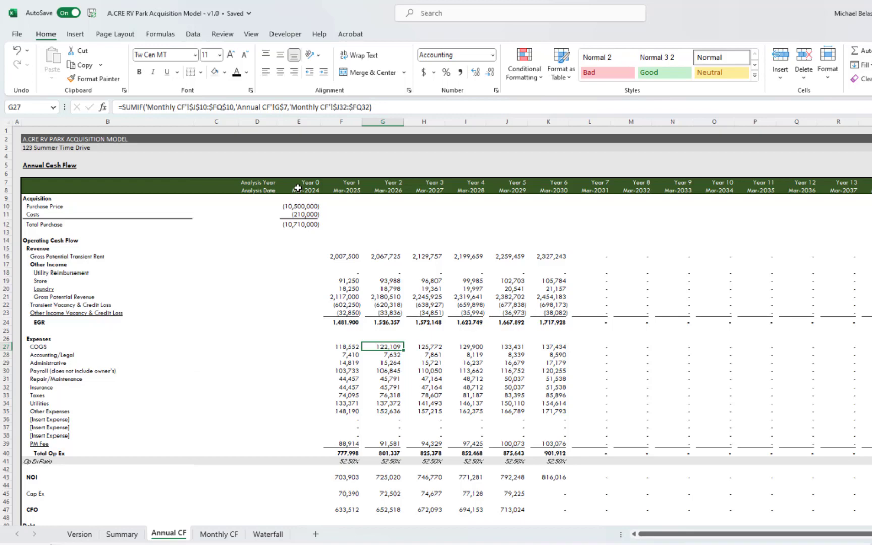
Enter 10 as the Summary hold period, moving exit to 4/1/2034 and unlevered IRR to 9.09%
scroll(434, 260, "down", 4)
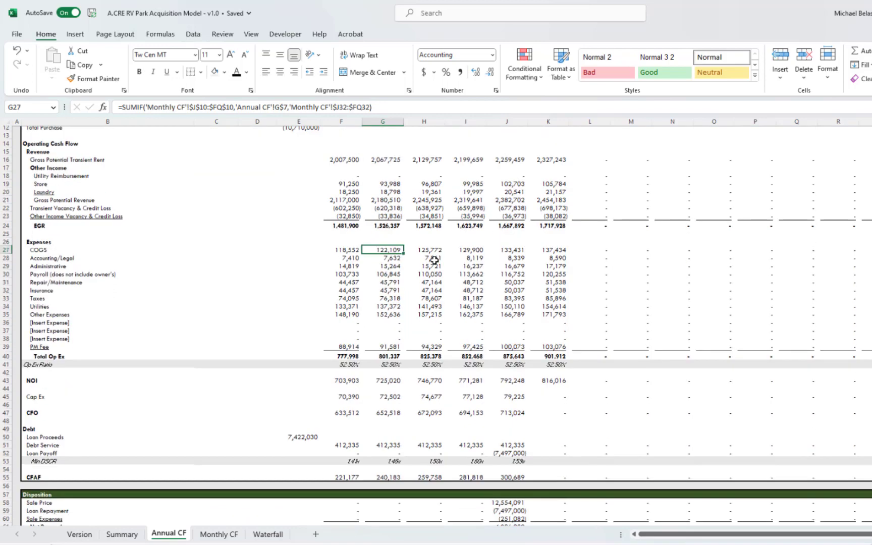
scroll(434, 260, "down", 2)
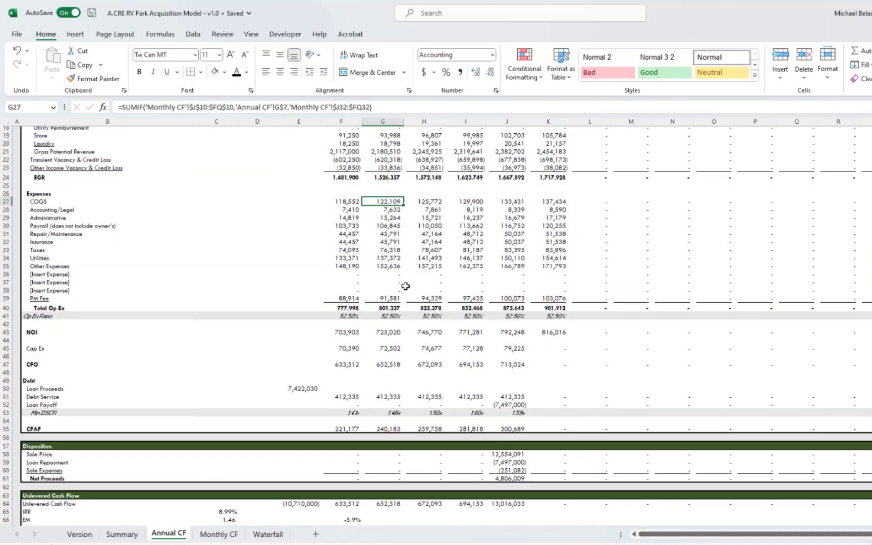
scroll(405, 286, "up", 6)
left_click(115, 535)
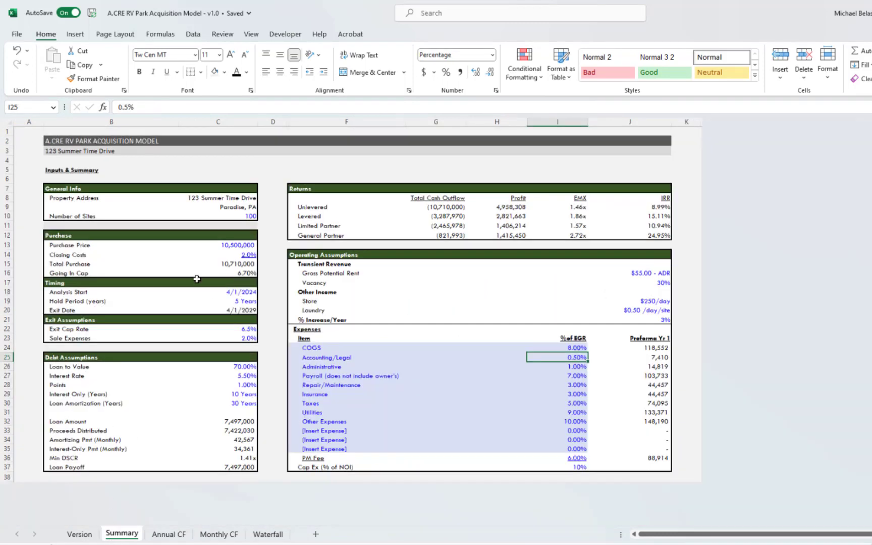
left_click(230, 302)
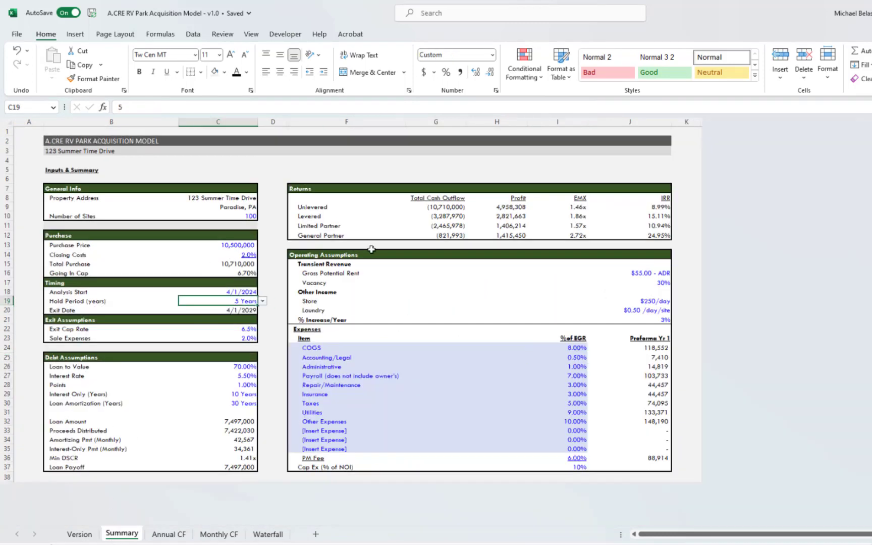
type("10")
key("Return")
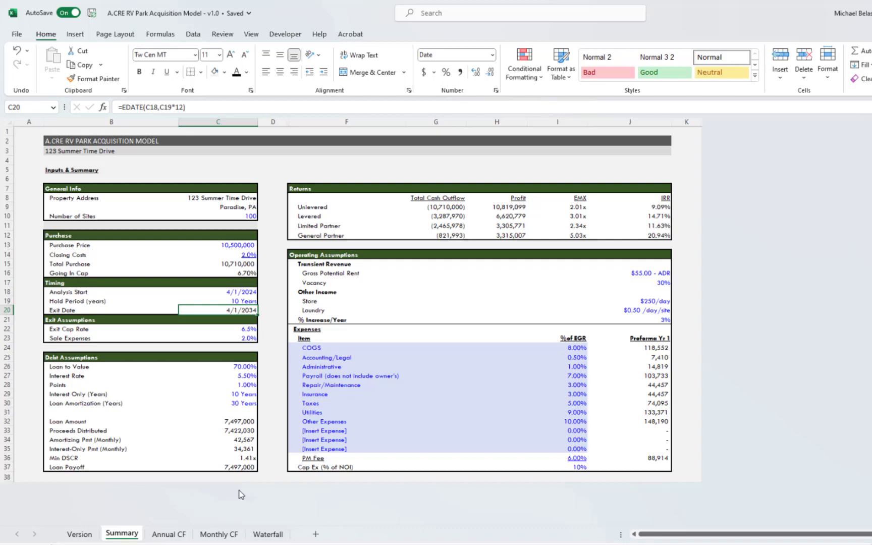
Review the Annual CF projection's Year 11 revenue through NOI values
left_click(168, 534)
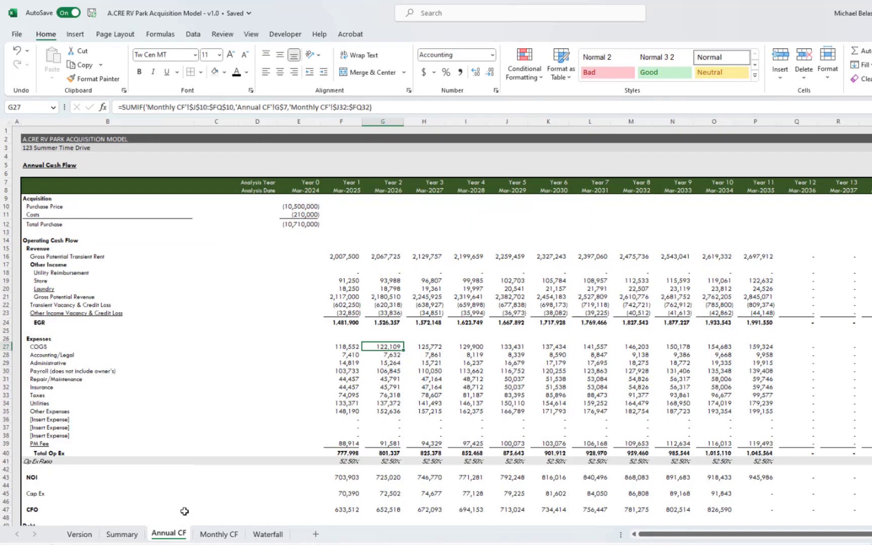
scroll(623, 361, "down", 4)
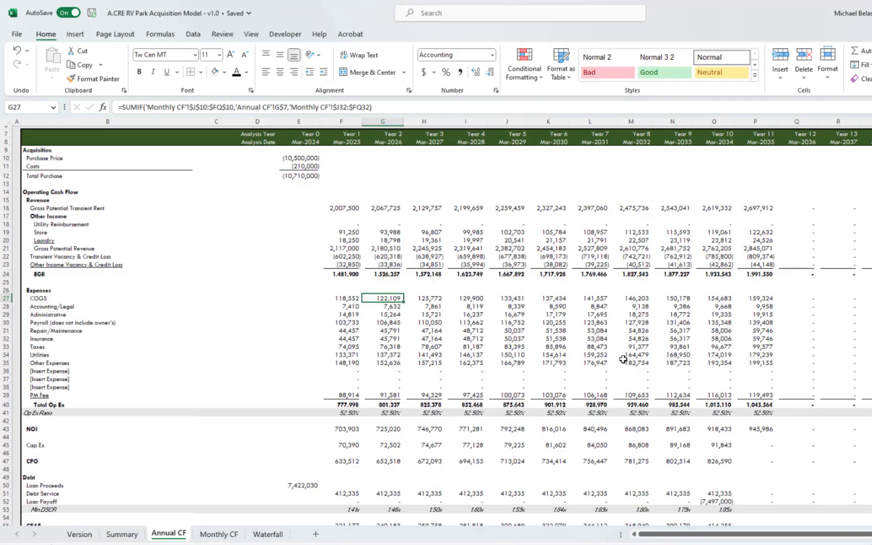
scroll(745, 216, "up", 3)
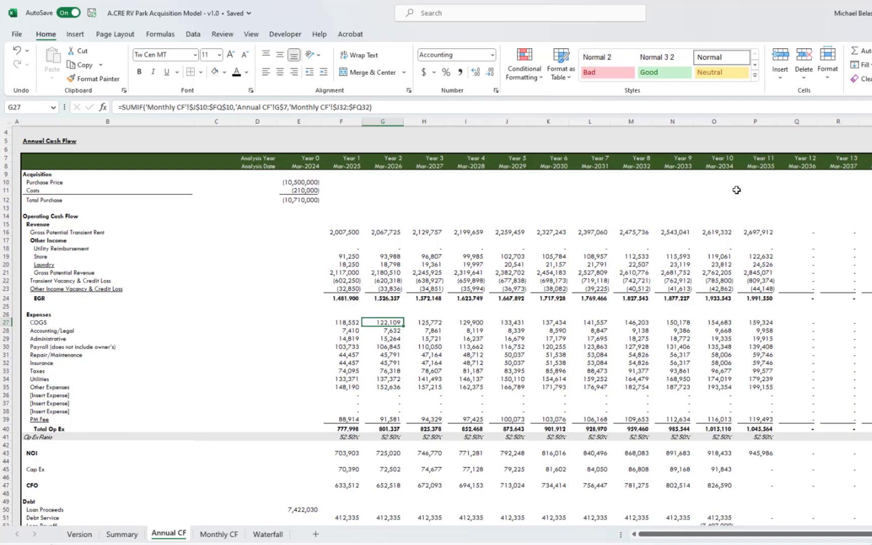
left_click_drag(759, 233, 762, 453)
scroll(726, 430, "down", 8)
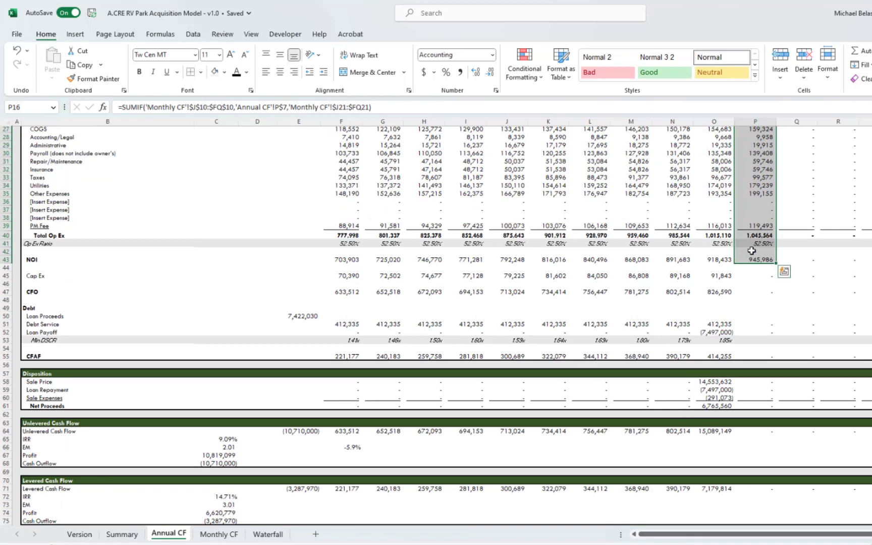
left_click(753, 257)
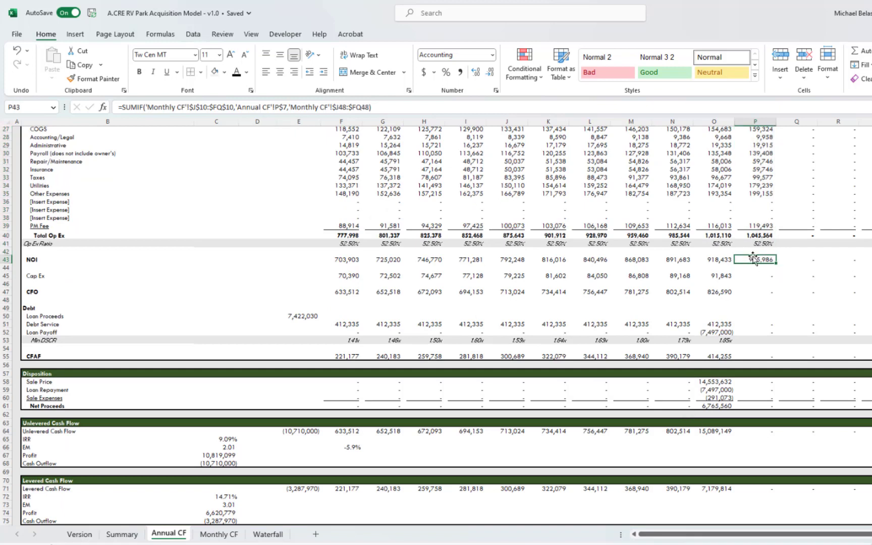
Inspect the year-10 Sale Price of 14,553,632 and the resulting 14.71% levered IRR
left_click(714, 382)
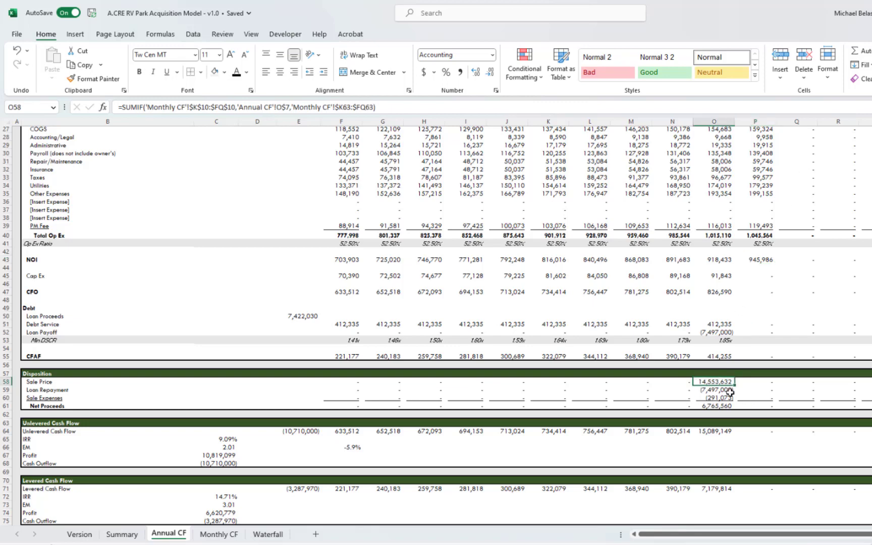
scroll(623, 391, "up", 4)
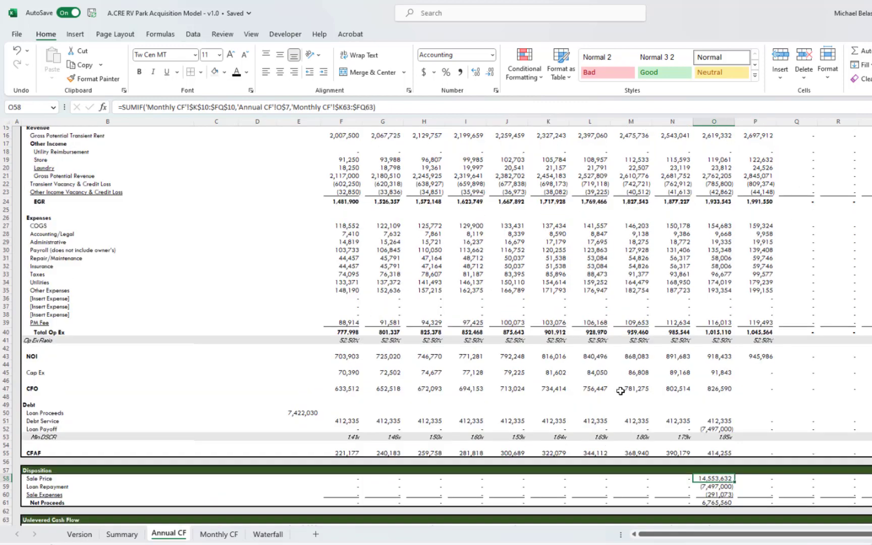
scroll(621, 389, "up", 5)
scroll(388, 301, "down", 6)
scroll(361, 313, "up", 1)
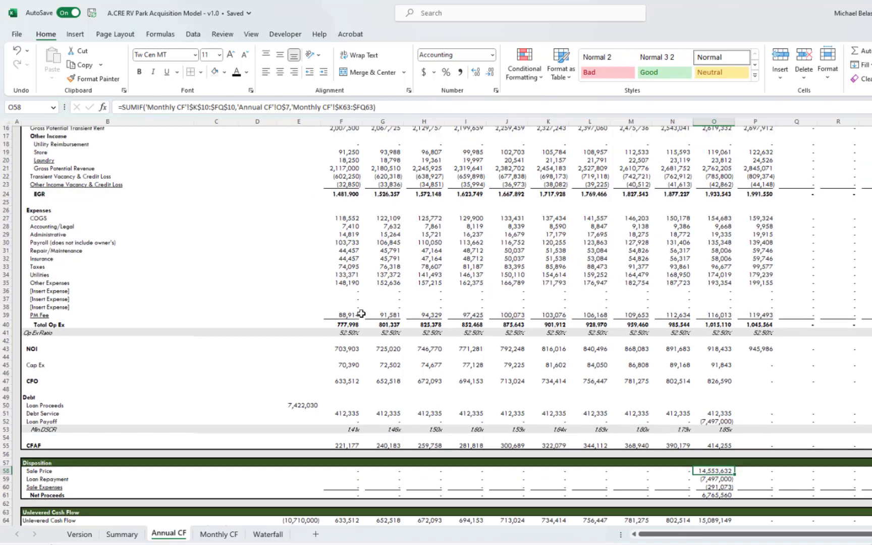
scroll(361, 313, "up", 3)
scroll(444, 298, "up", 2)
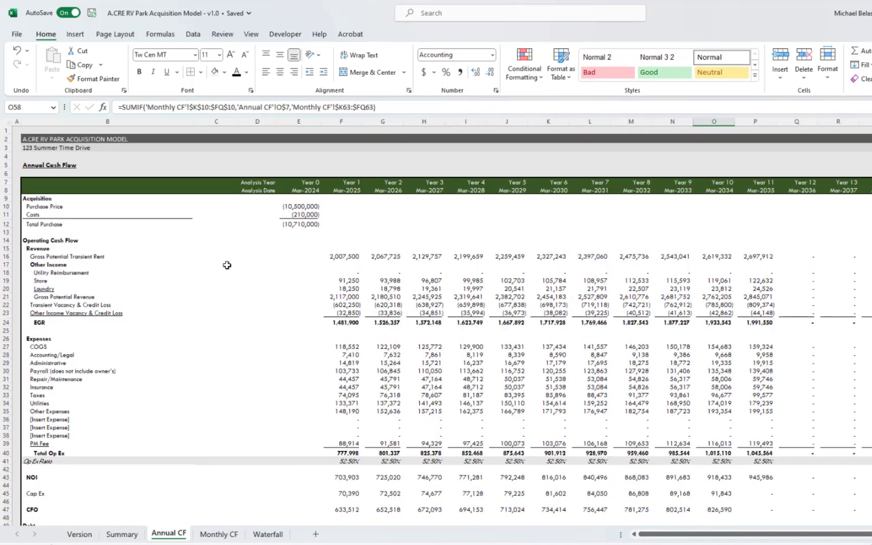
scroll(225, 292, "down", 6)
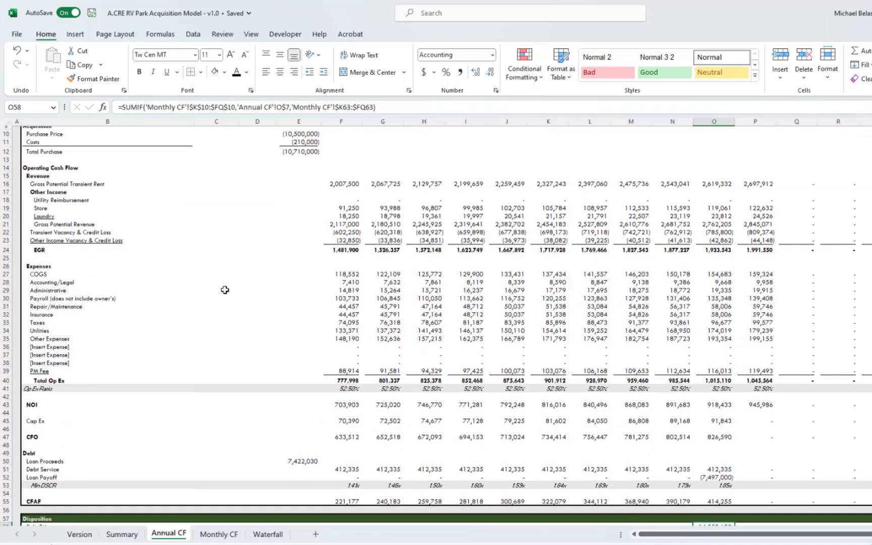
scroll(146, 383, "down", 2)
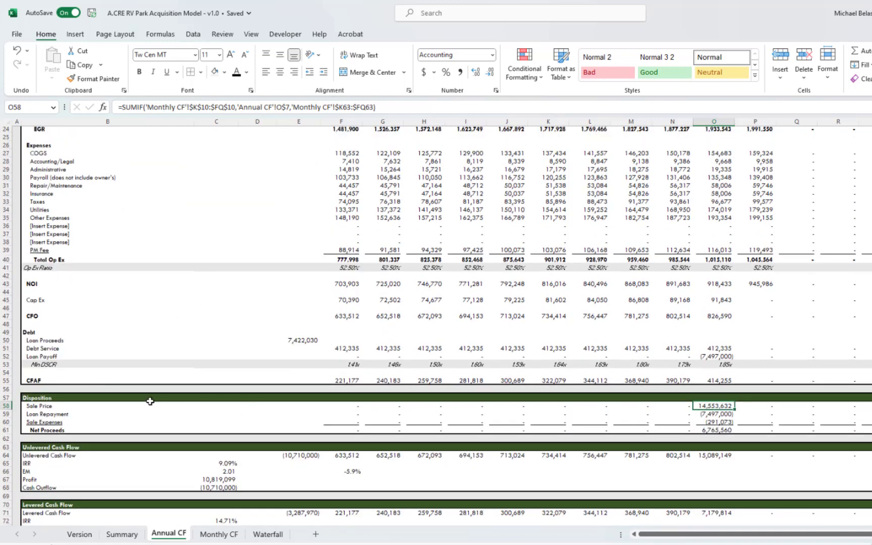
scroll(146, 401, "down", 3)
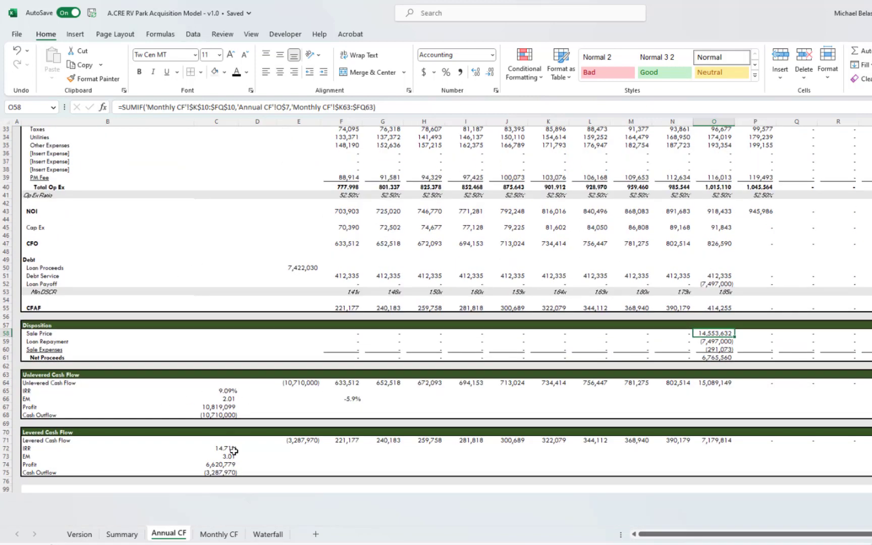
Scroll through the Monthly CF sheet's month-by-month cash flow rows
left_click(209, 535)
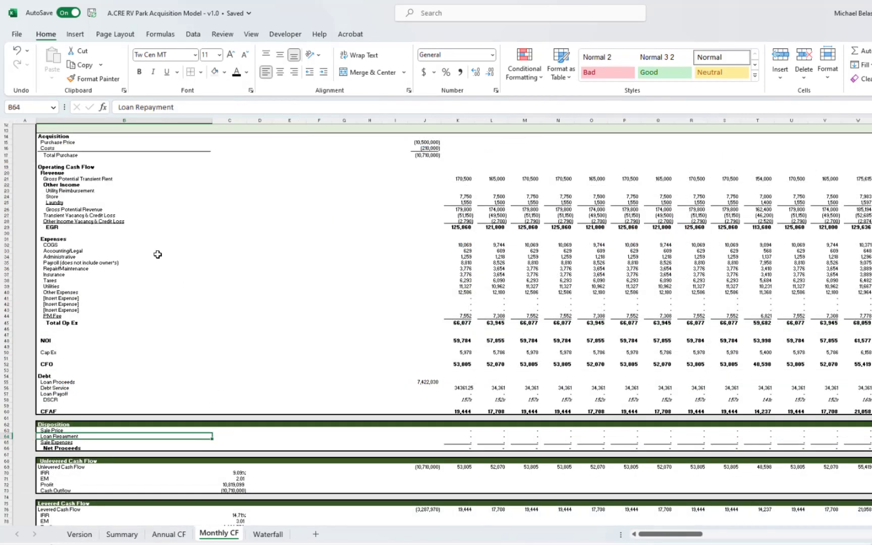
scroll(157, 253, "up", 5)
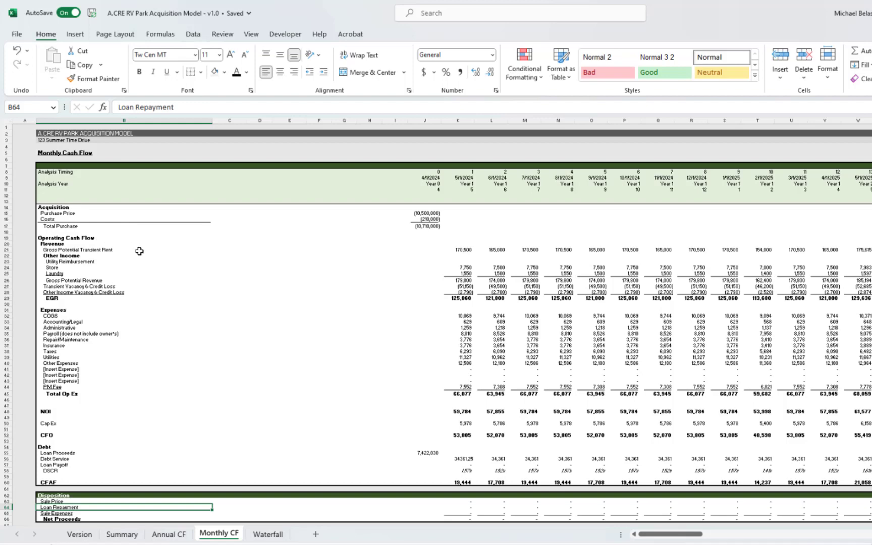
scroll(145, 254, "down", 2)
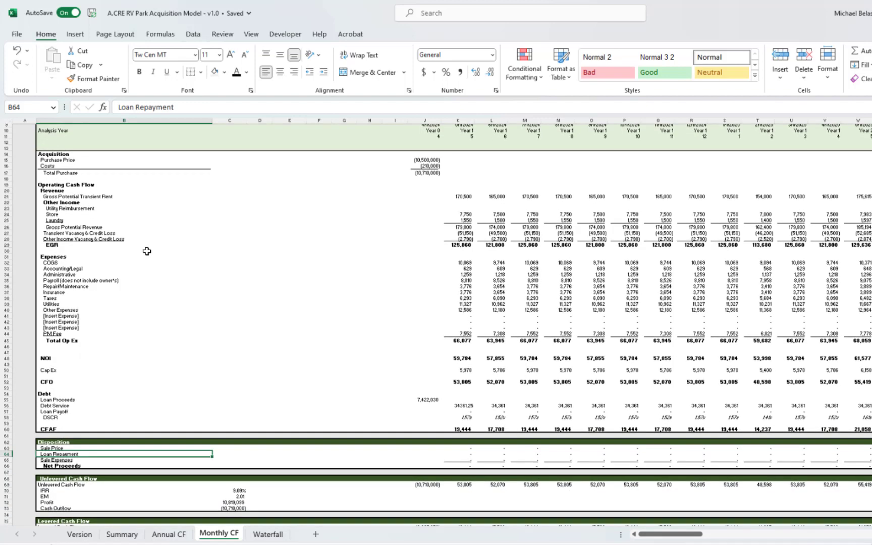
scroll(157, 257, "up", 2)
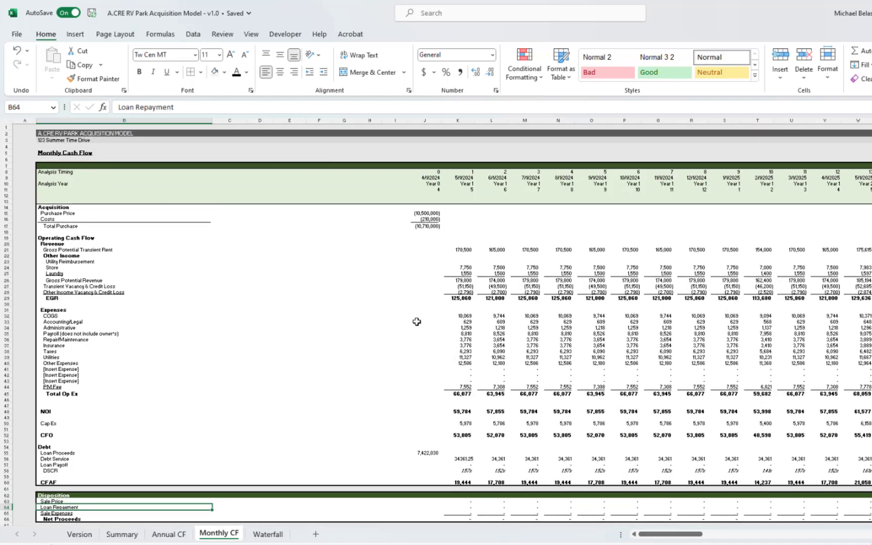
scroll(411, 320, "down", 5)
scroll(409, 317, "up", 5)
Look over the Waterfall sheet's Tier 1 and Tier 2 sections
left_click(277, 538)
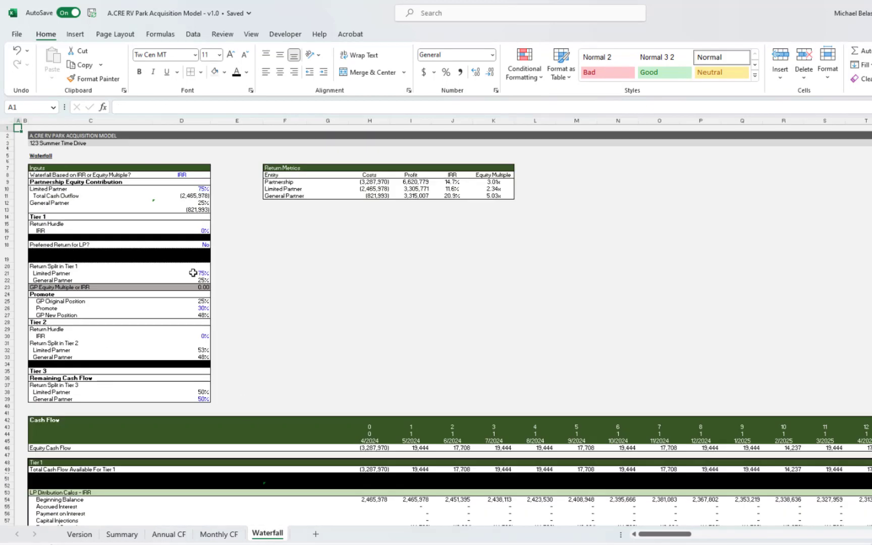
left_click(229, 243)
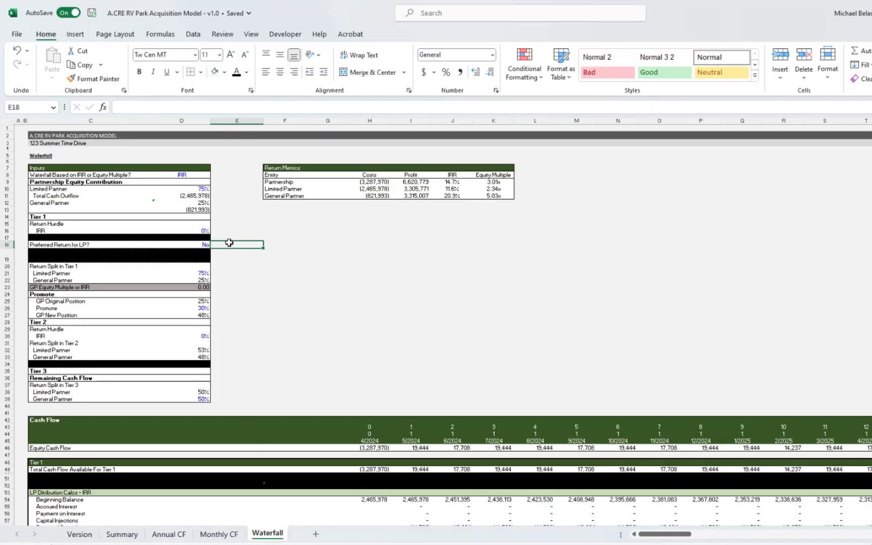
left_click(54, 217)
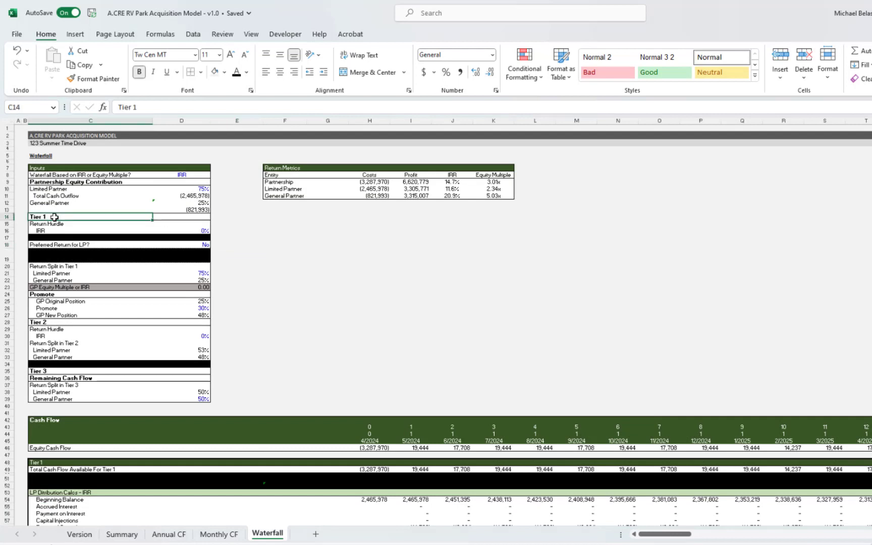
left_click(115, 322)
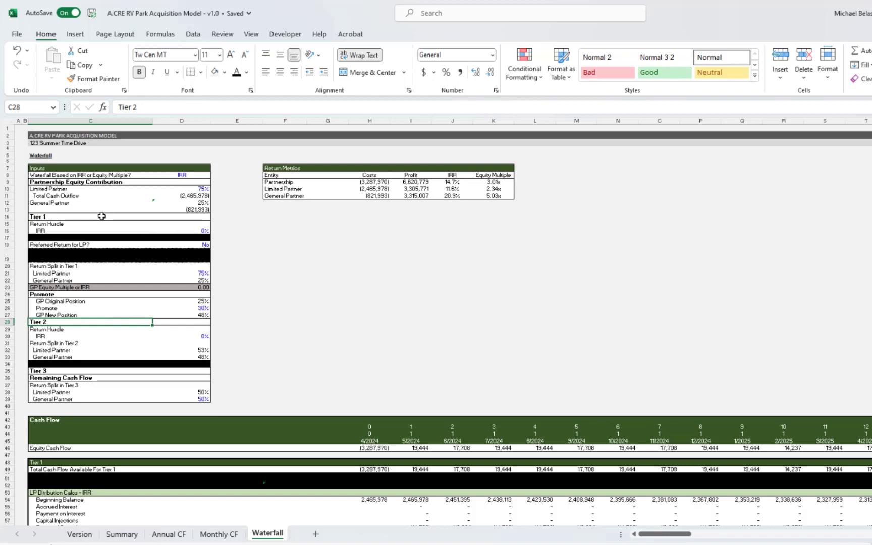
Try EM as the waterfall basis, revert to IRR, and check the LP's 75% equity share
left_click(200, 175)
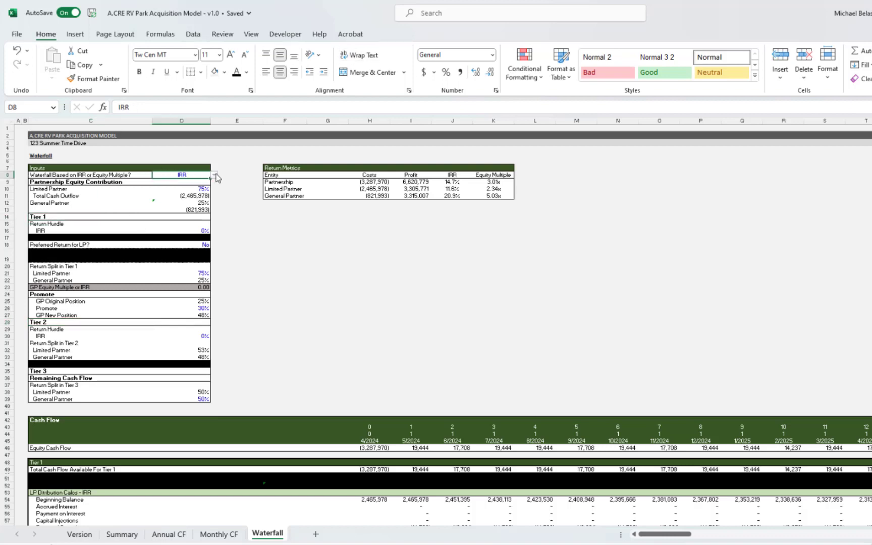
left_click(215, 175)
left_click(180, 188)
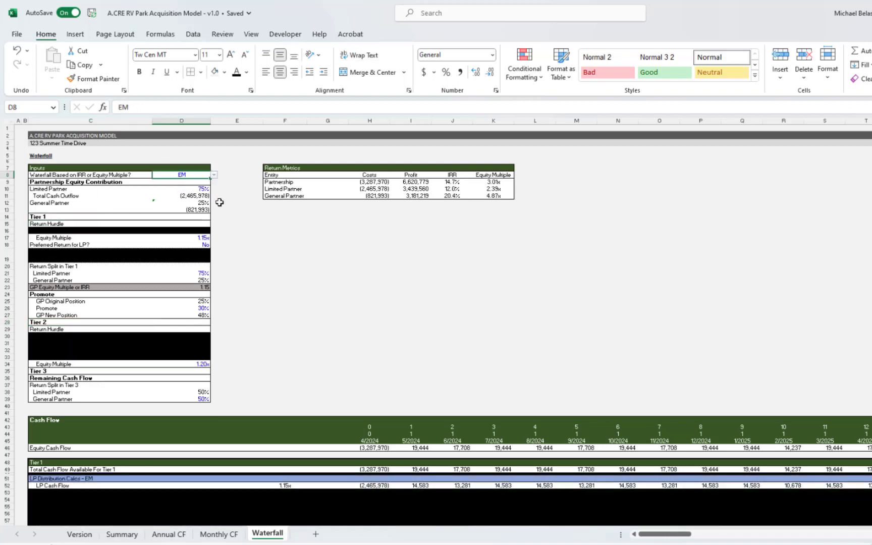
left_click(214, 175)
left_click(199, 182)
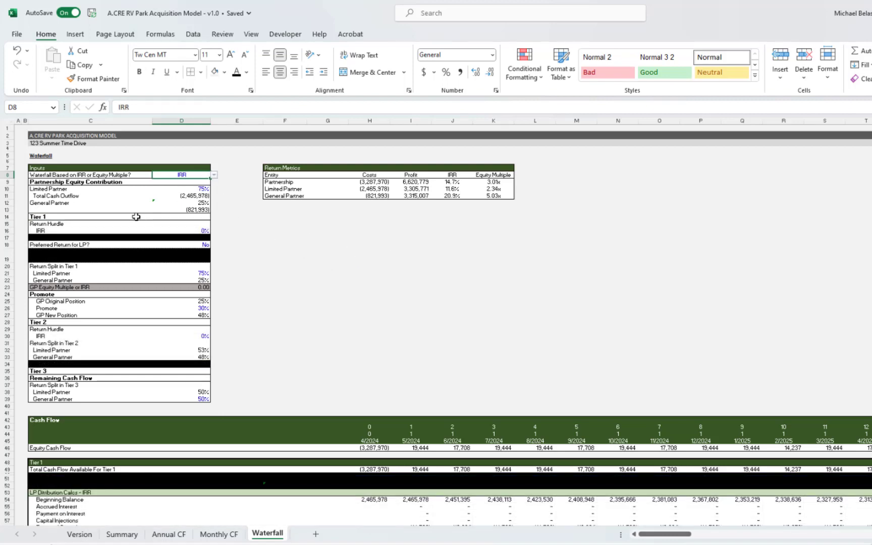
left_click(146, 195)
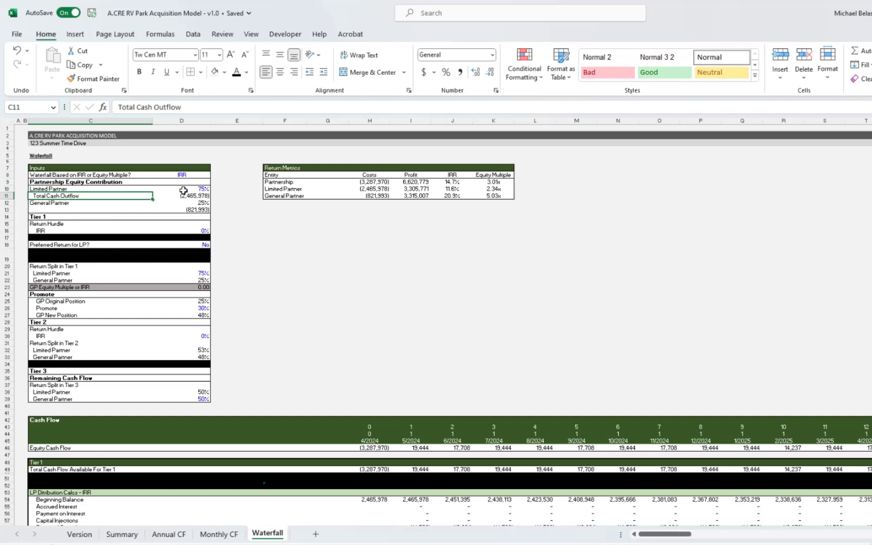
left_click(187, 189)
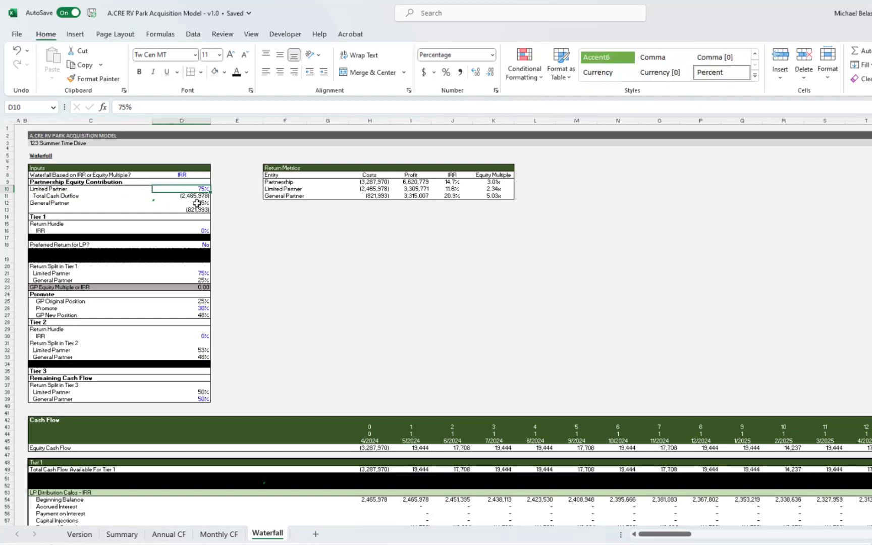
left_click(204, 232)
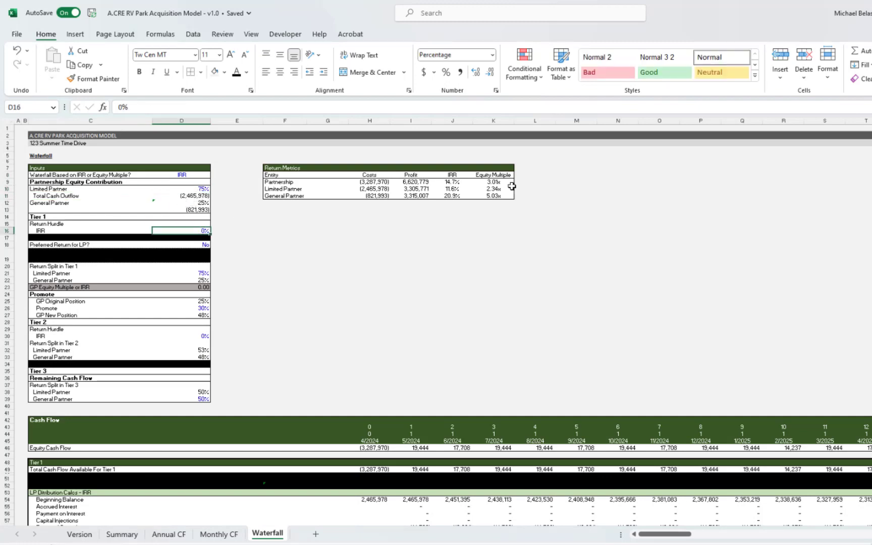
type("1")
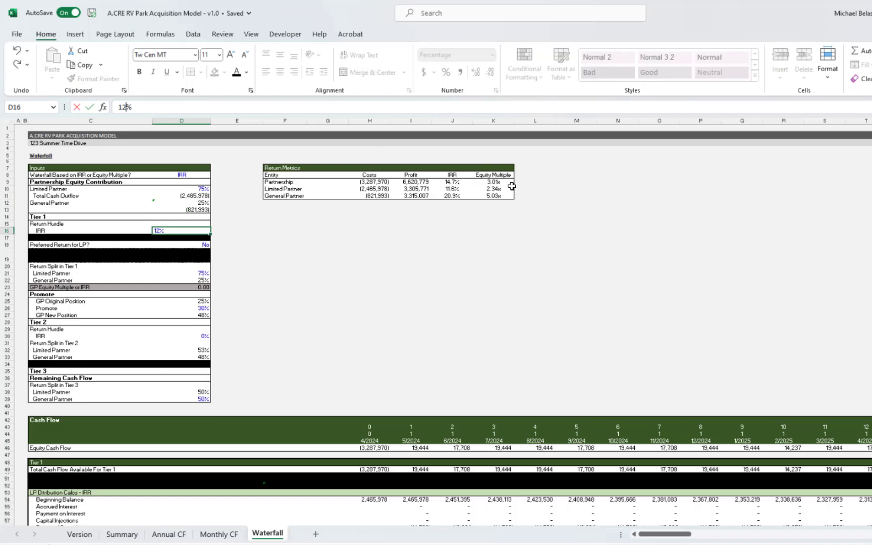
key("Return")
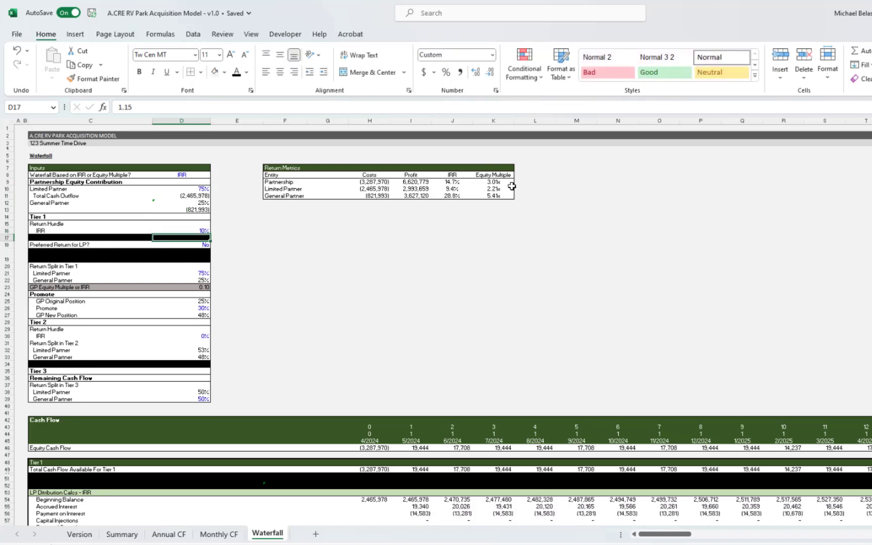
left_click(202, 246)
left_click(214, 245)
left_click(203, 251)
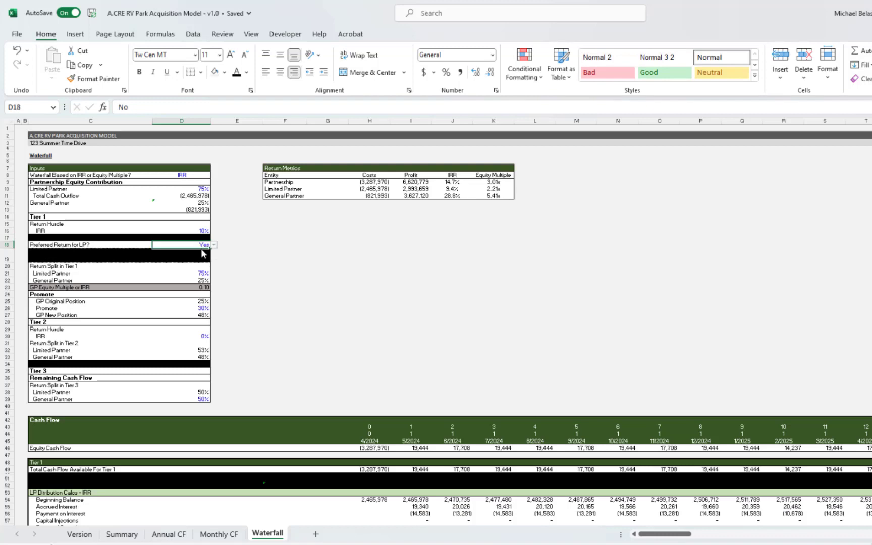
left_click(173, 256)
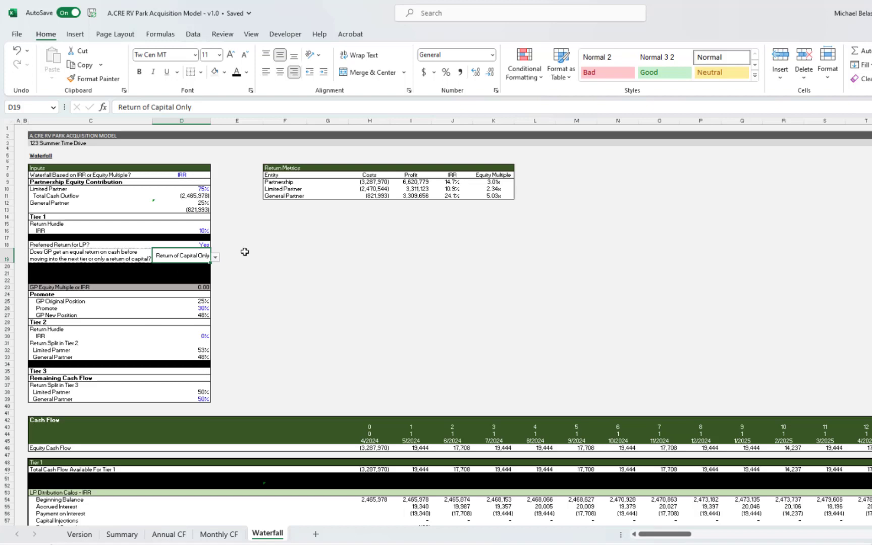
left_click(215, 258)
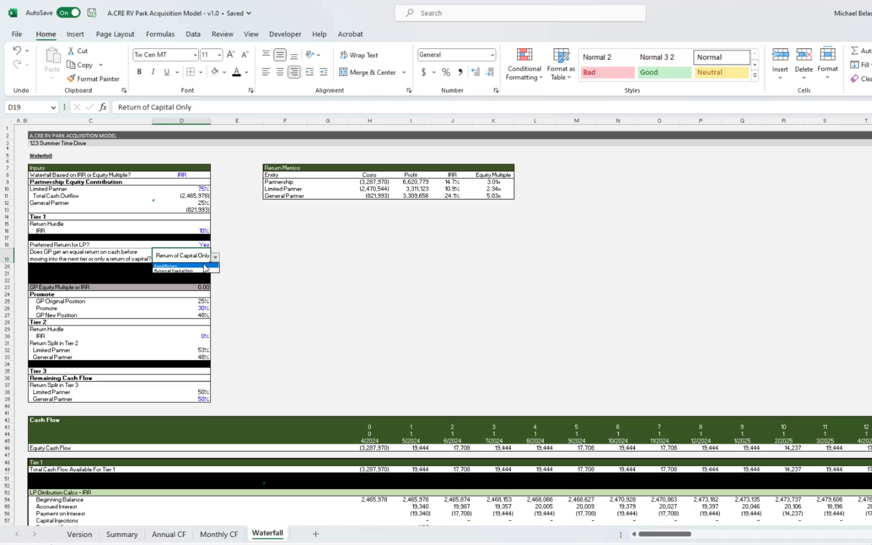
left_click(186, 266)
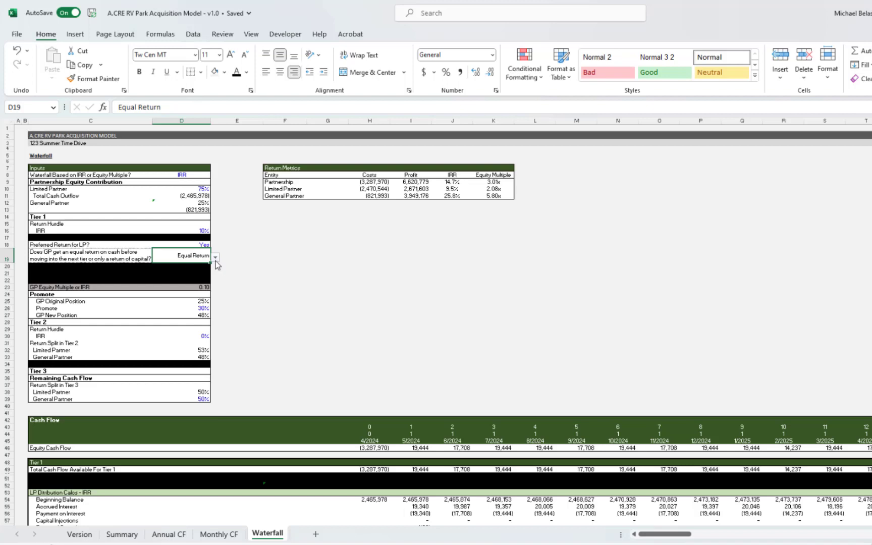
left_click(205, 245)
left_click(214, 245)
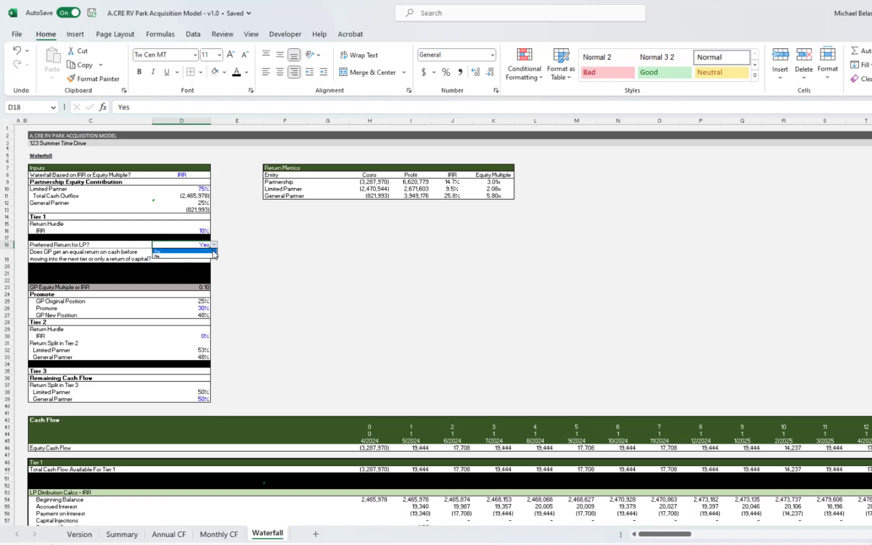
left_click(205, 256)
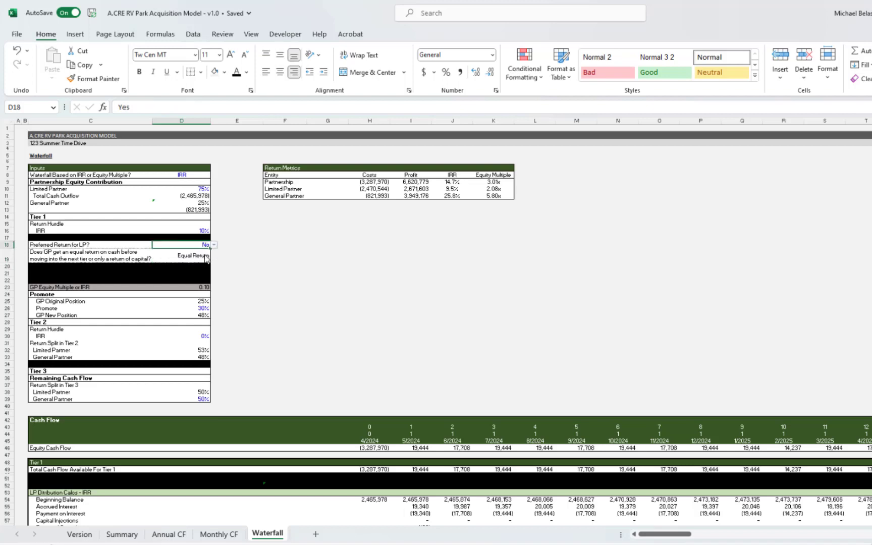
left_click(287, 281)
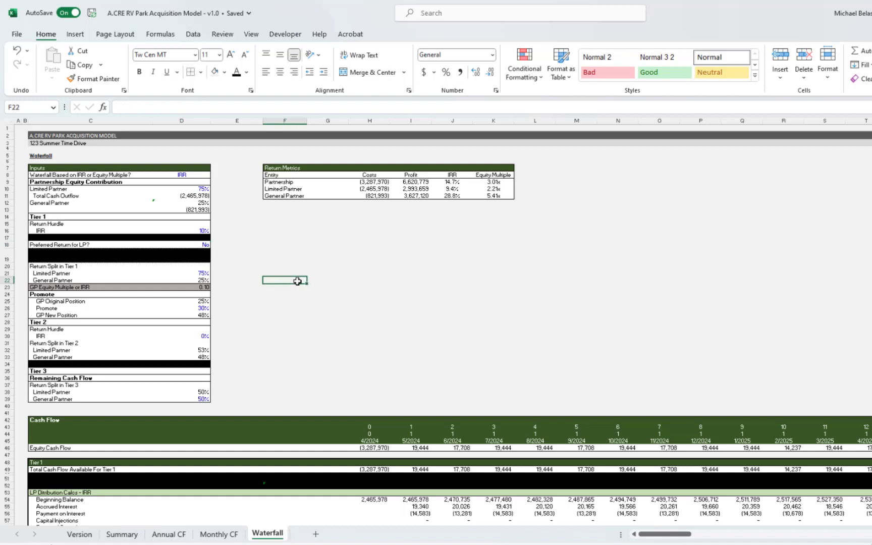
left_click(89, 275)
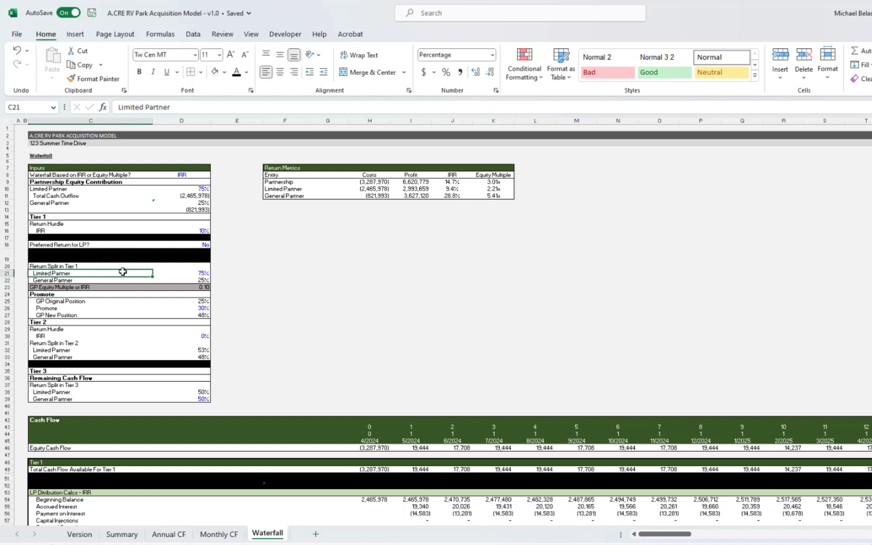
Review the Tier 1 split and 30% promote, then raise the Tier 2 IRR hurdle to 13%
left_click(196, 272)
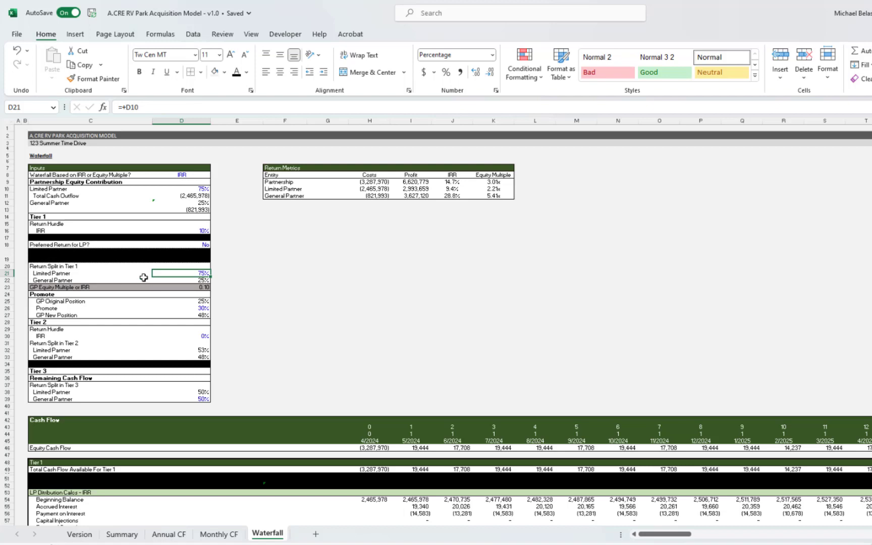
left_click(132, 308)
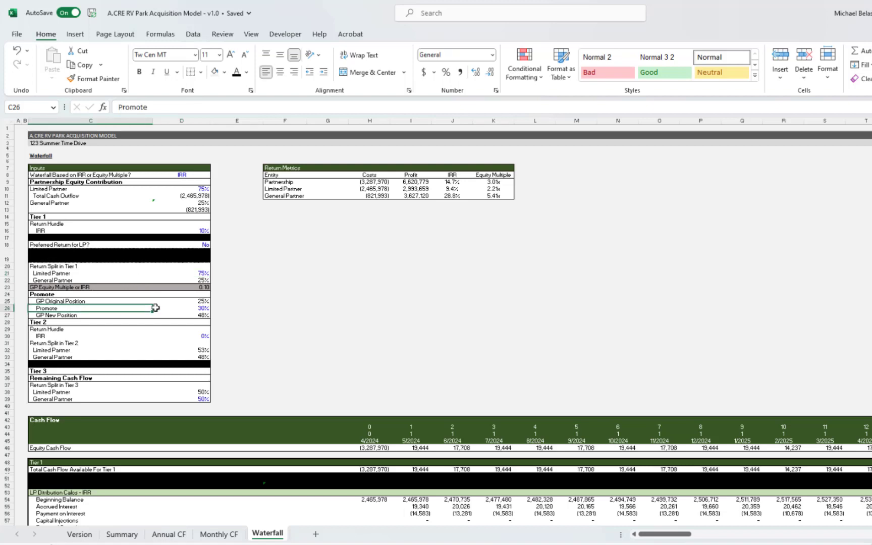
left_click(200, 308)
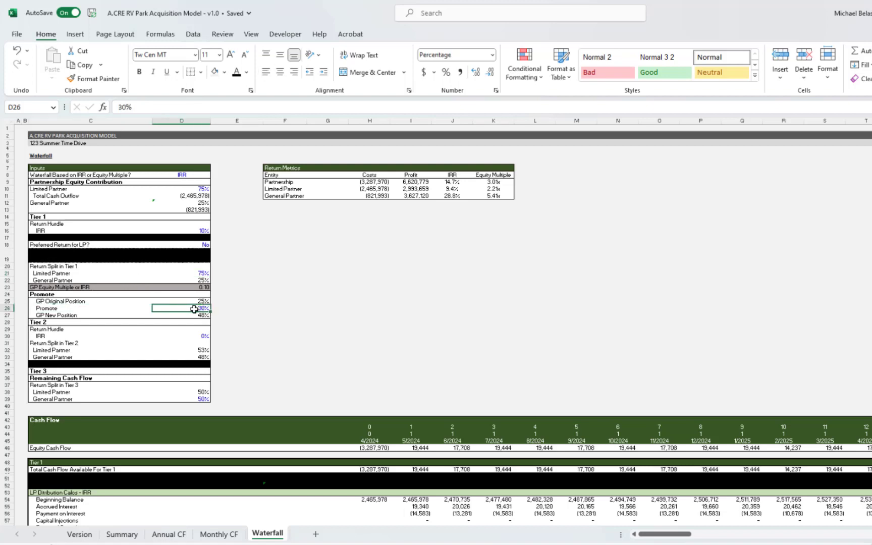
left_click(175, 336)
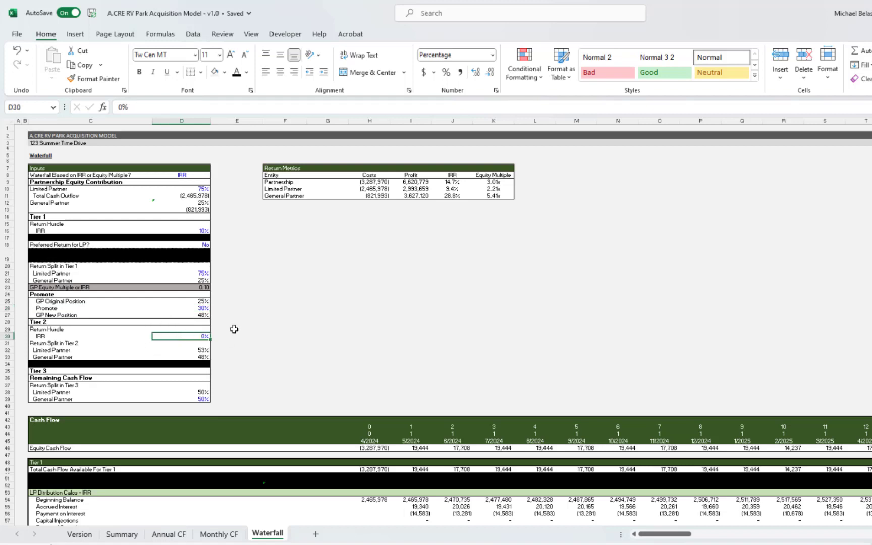
type("12")
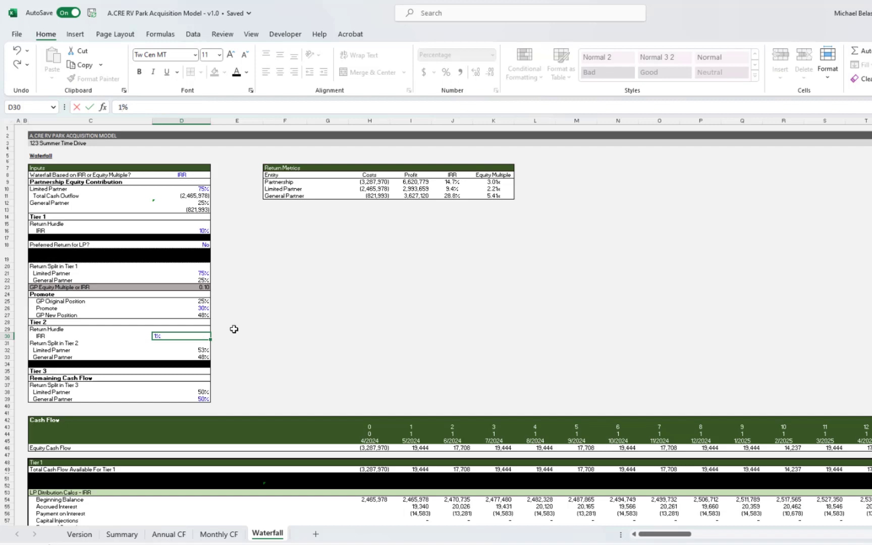
key("Return")
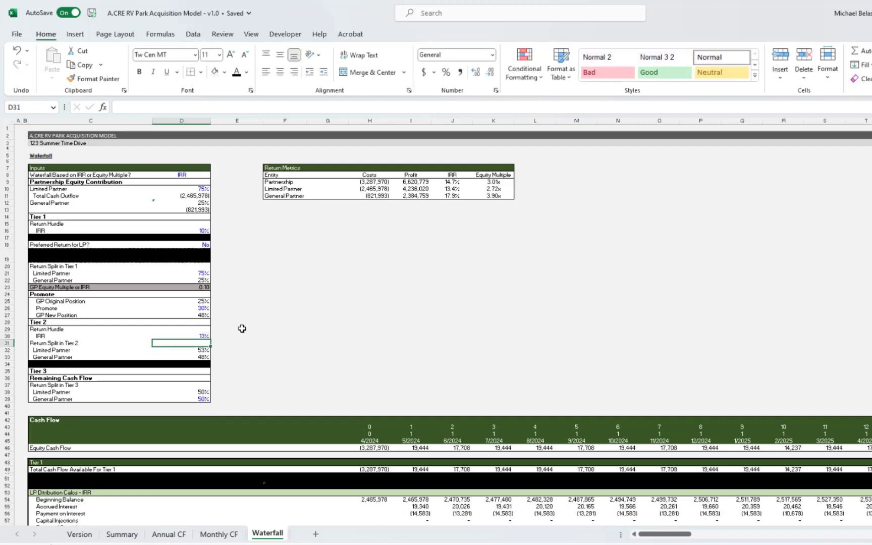
Check the Tier 2 and Tier 3 LP/GP split formulas, including the 50% Tier 3 GP split
left_click(180, 352)
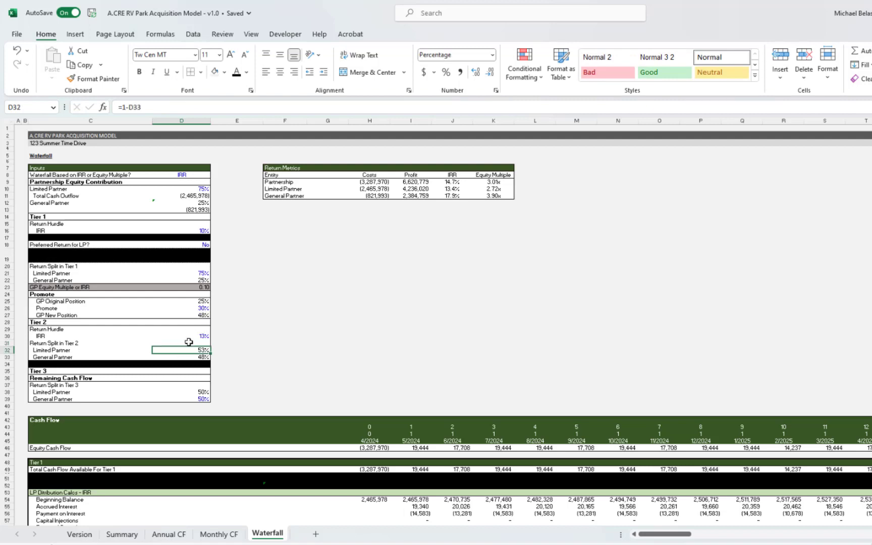
left_click(194, 337)
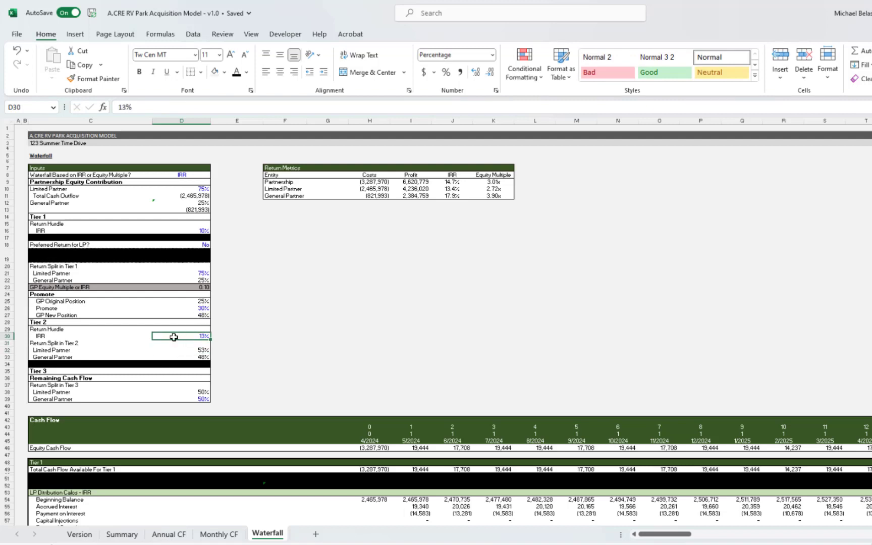
left_click(144, 394)
left_click(190, 388)
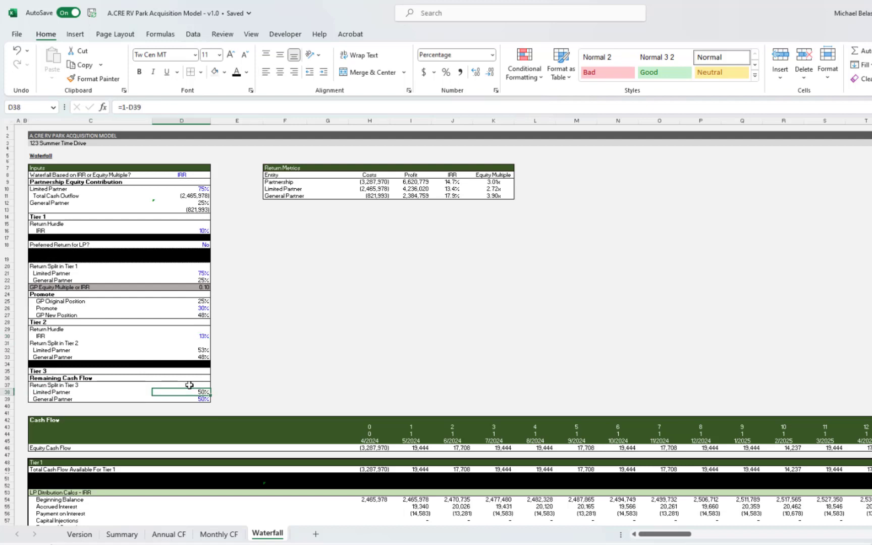
key("Down")
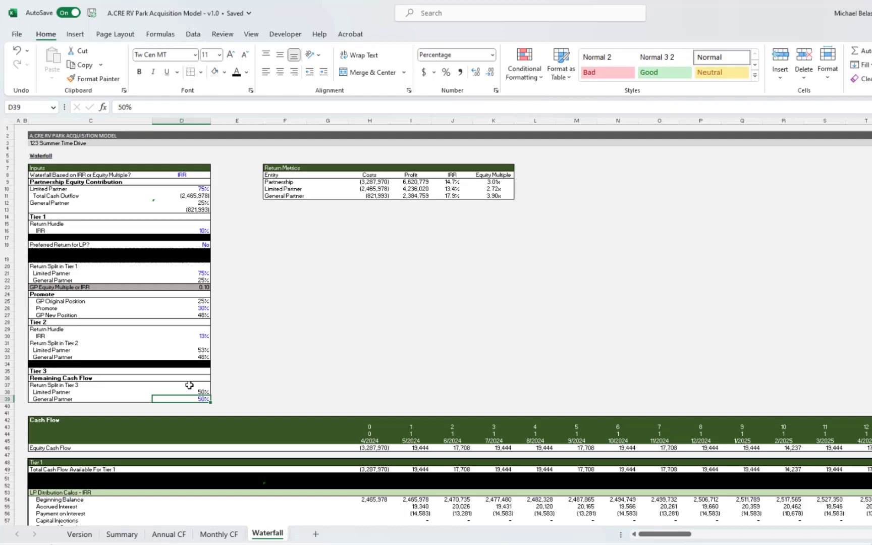
scroll(307, 385, "down", 16)
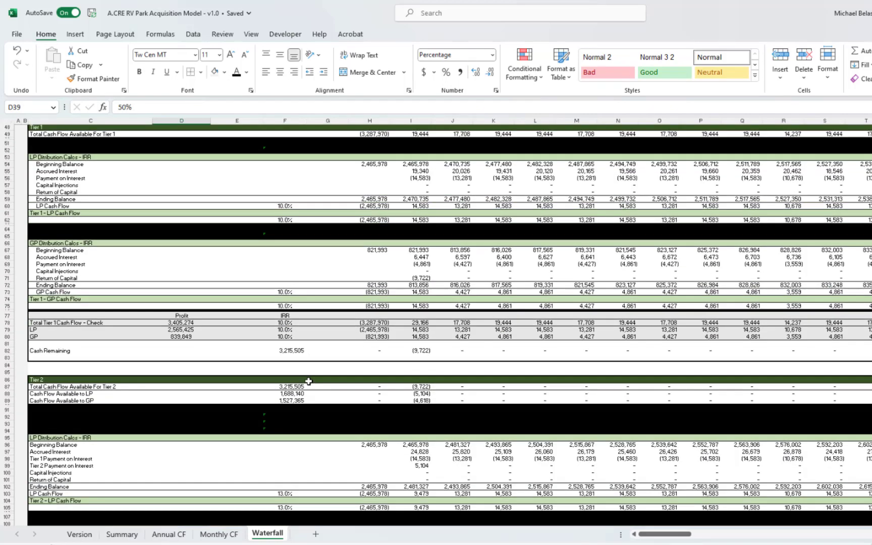
scroll(309, 378, "down", 15)
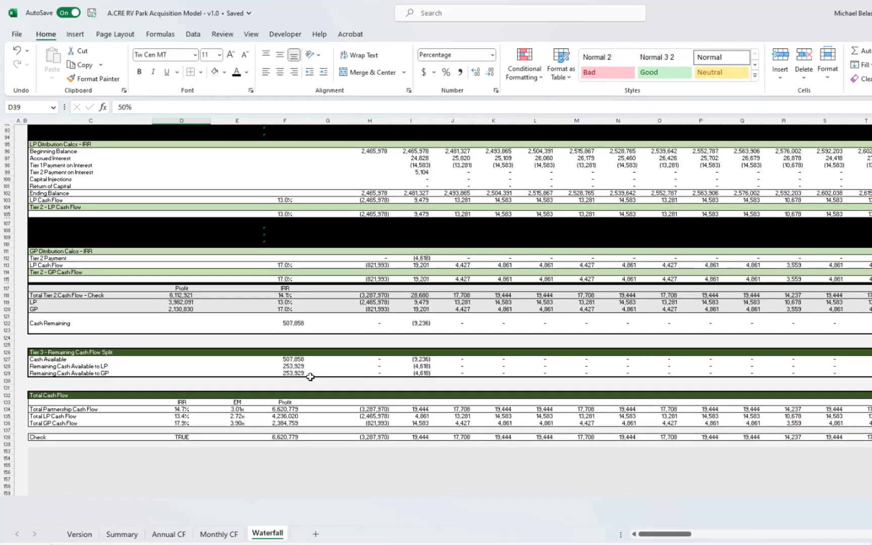
left_click(193, 437)
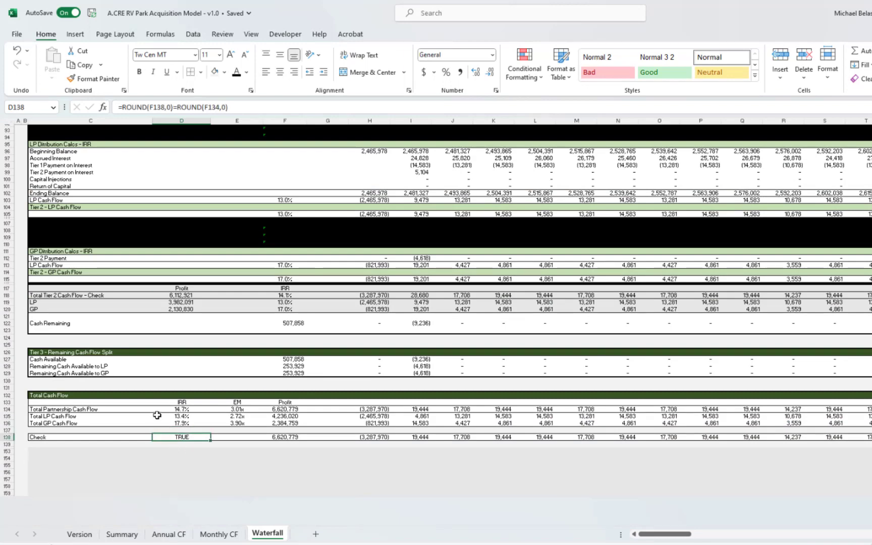
scroll(153, 433, "up", 20)
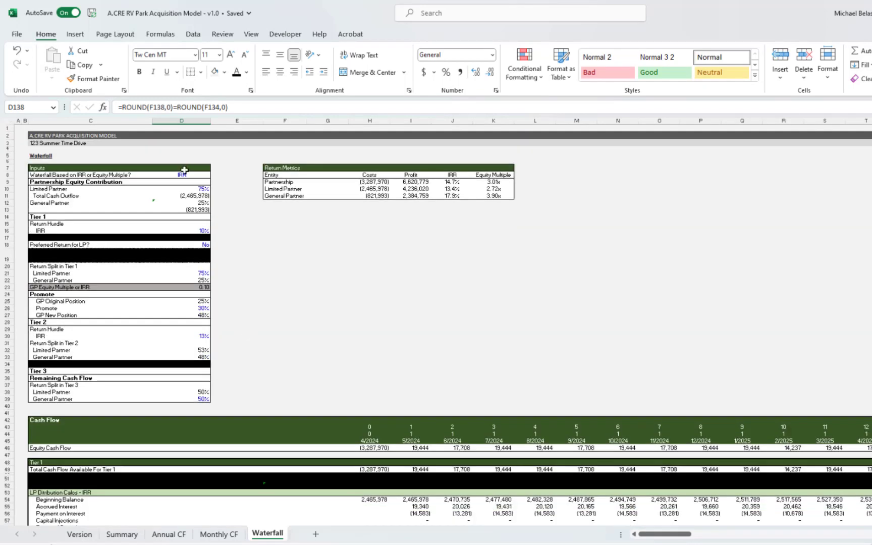
Switch the waterfall basis from IRR to equity multiple (EM)
left_click(183, 175)
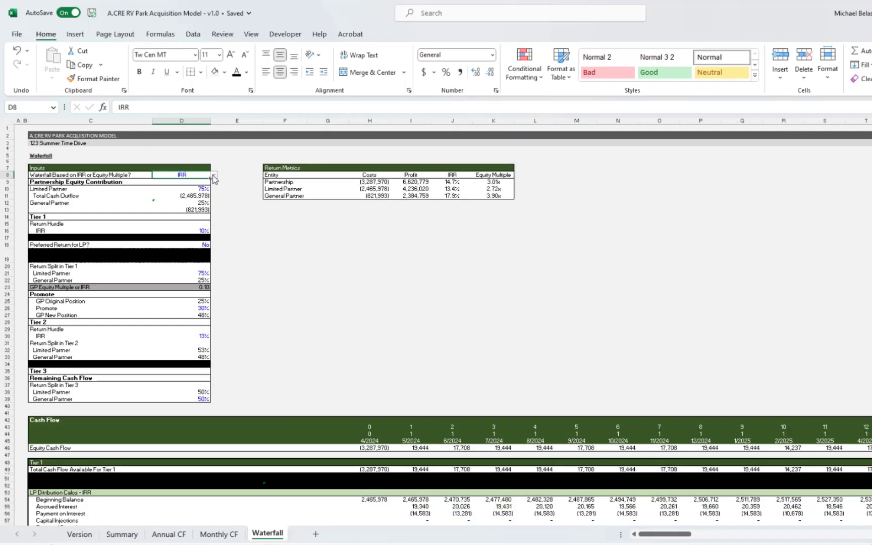
left_click(214, 175)
left_click(198, 185)
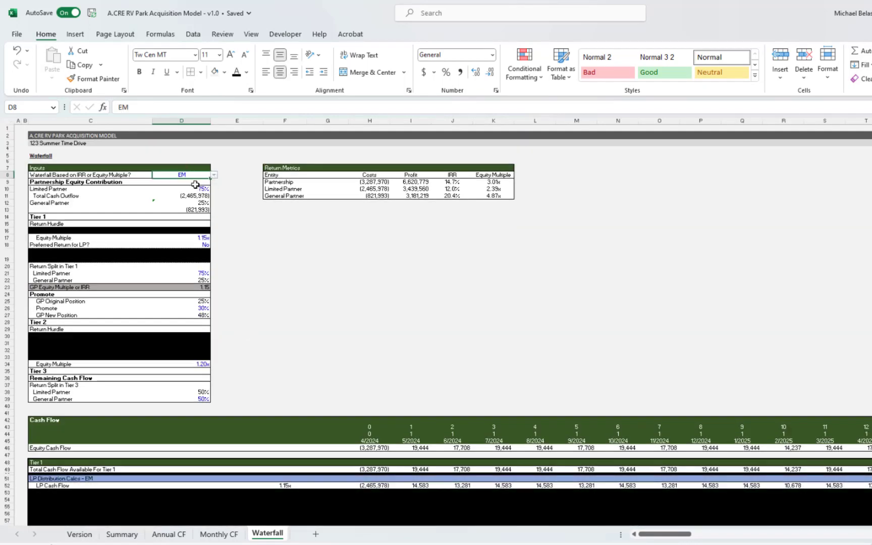
Review the 1.15x and 1.20x equity multiple hurdles, then view the recalculated Summary returns
left_click(195, 237)
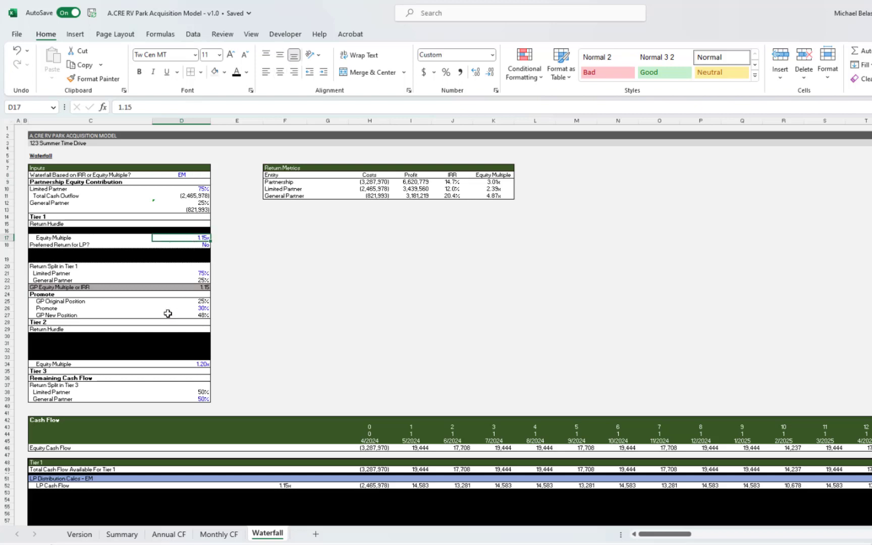
left_click(194, 306)
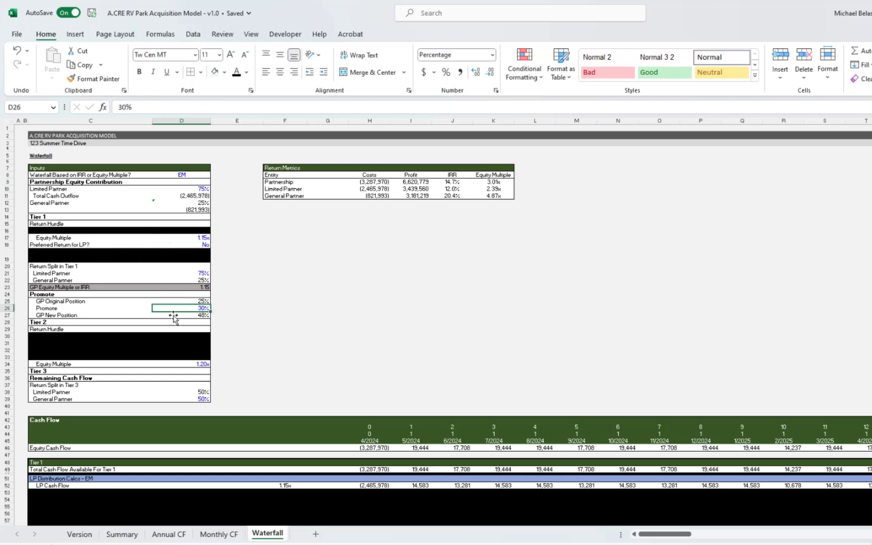
left_click(180, 363)
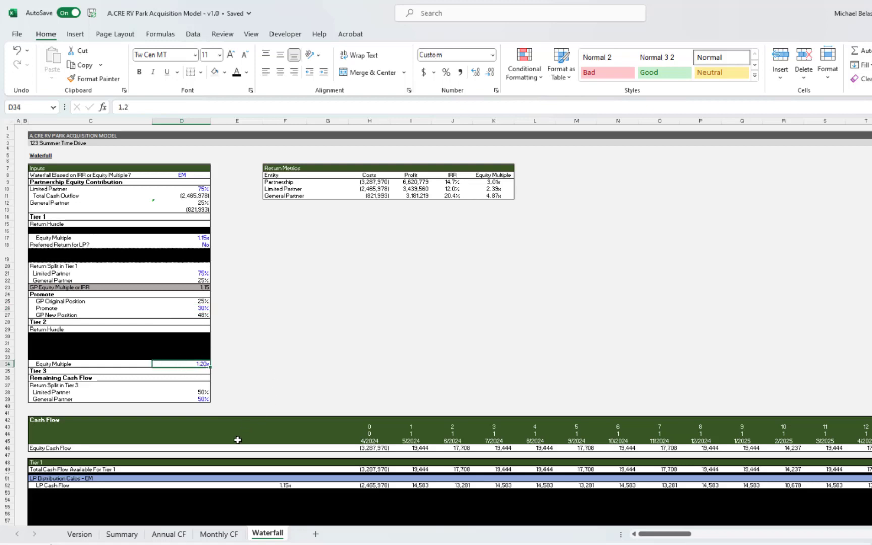
left_click(122, 534)
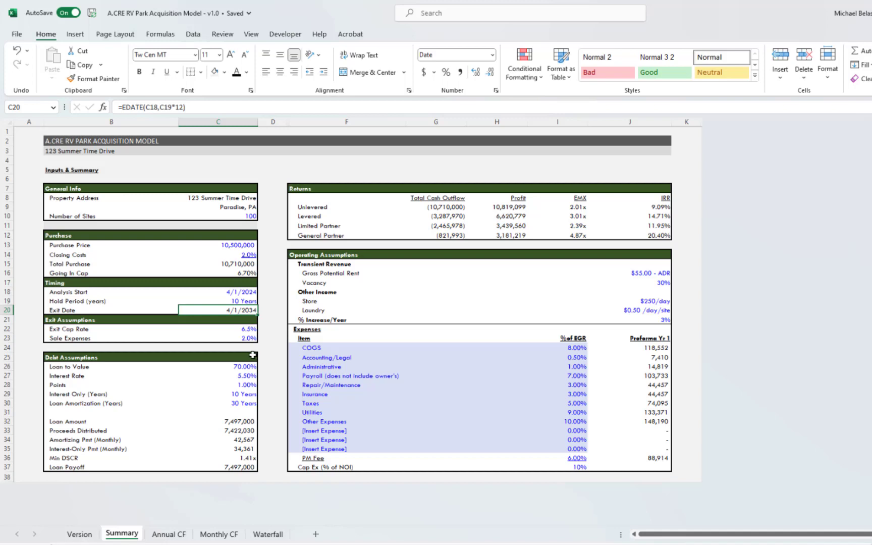
left_click(297, 178)
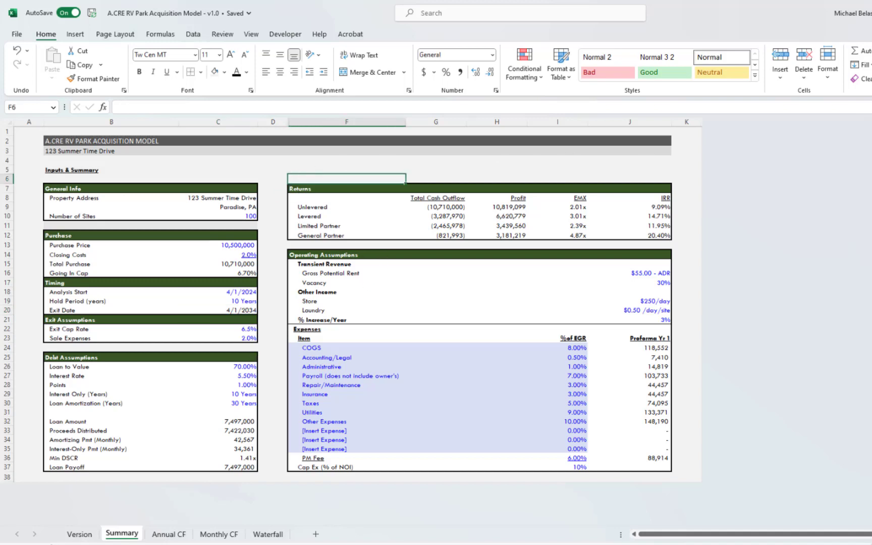